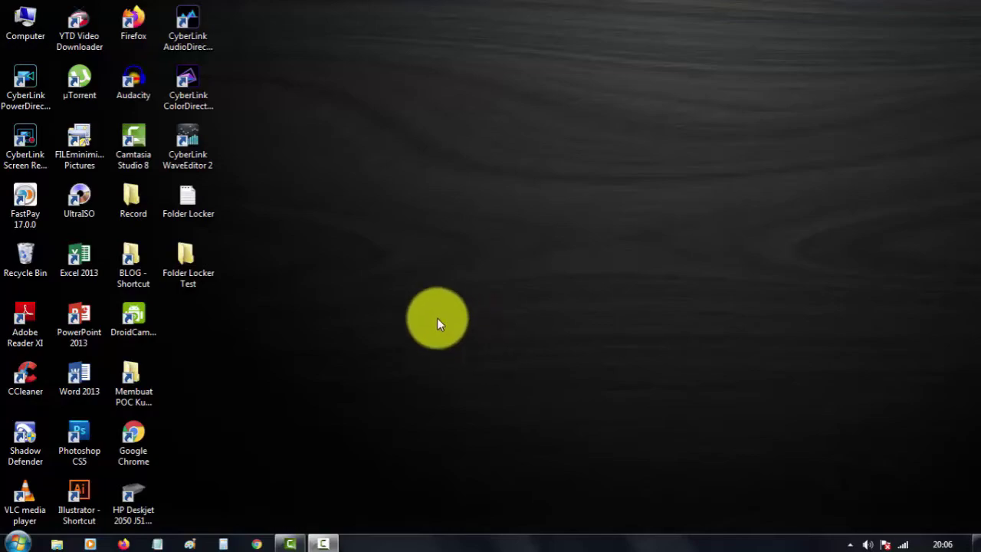
Step: Refresh the desktop and select the Folder Locker Test folder icon
right_click(303, 263)
click(349, 305)
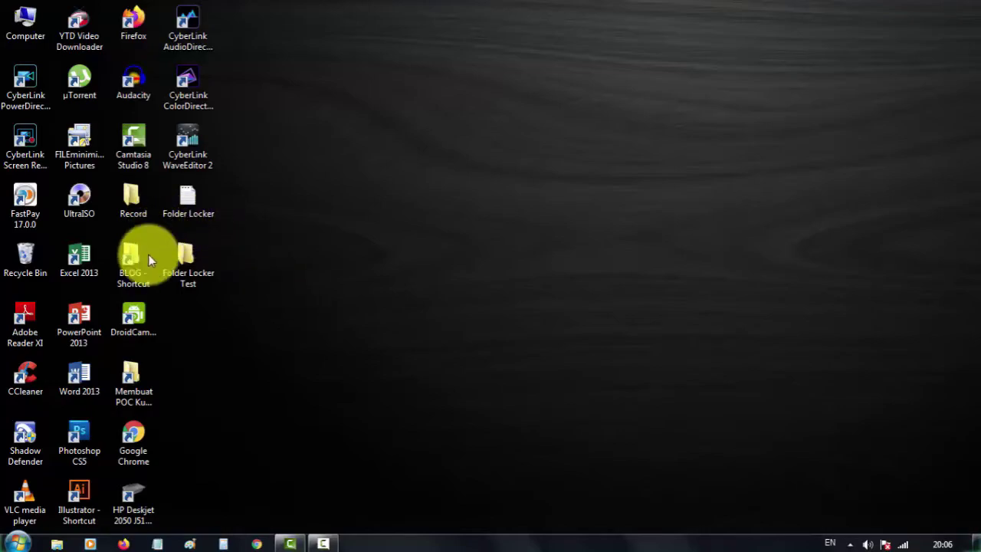
click(193, 281)
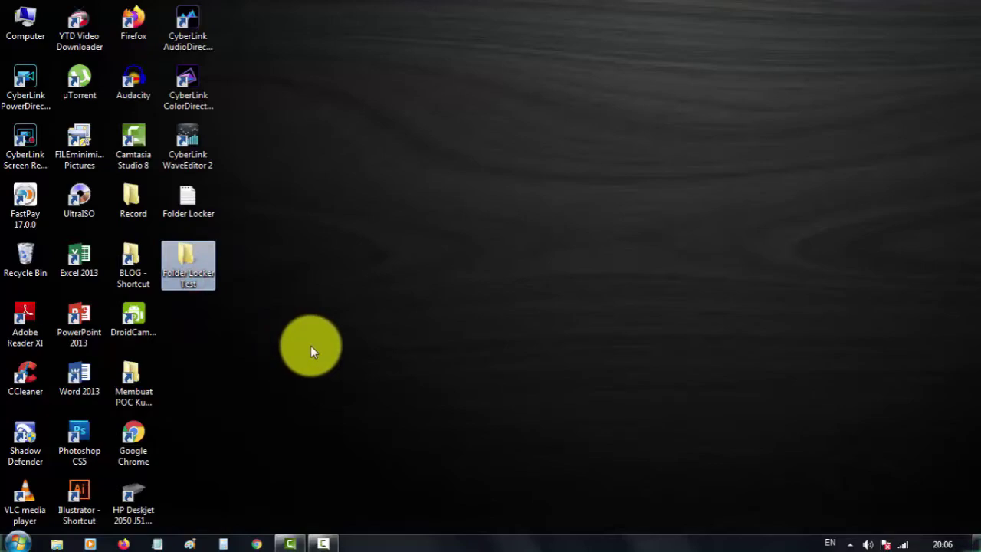
click(310, 347)
click(209, 276)
Step: Open the Folder Locker Test folder and position its window
double_click(209, 276)
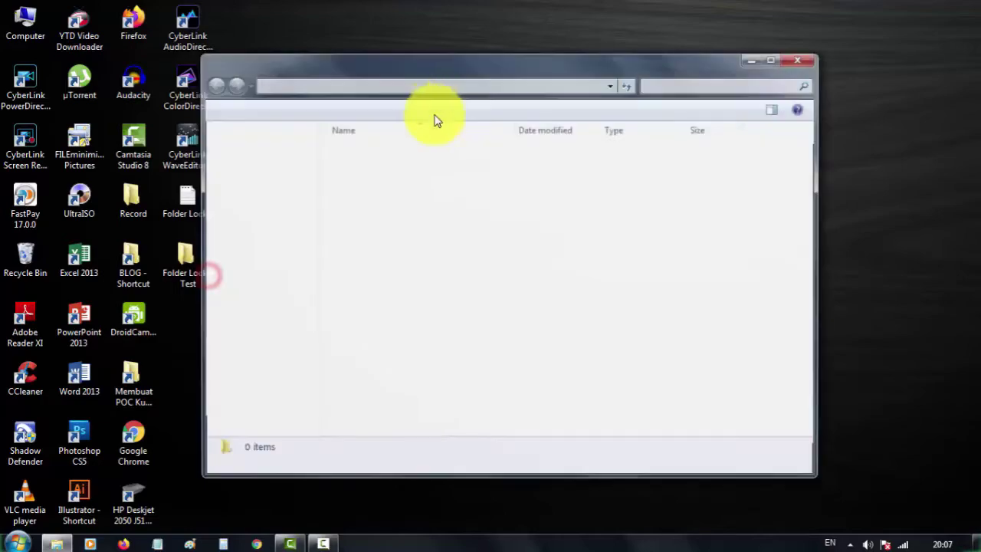
drag(434, 77, 482, 92)
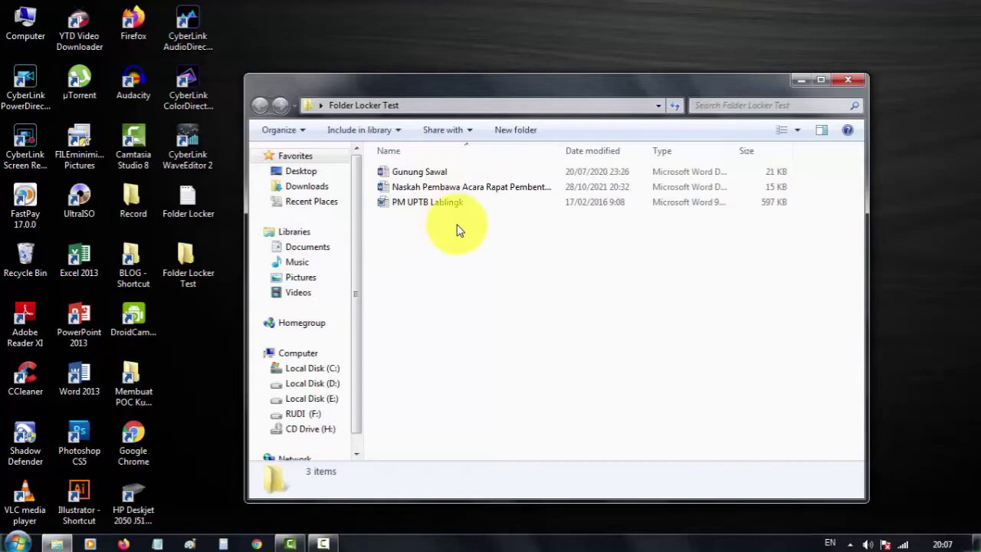
click(462, 247)
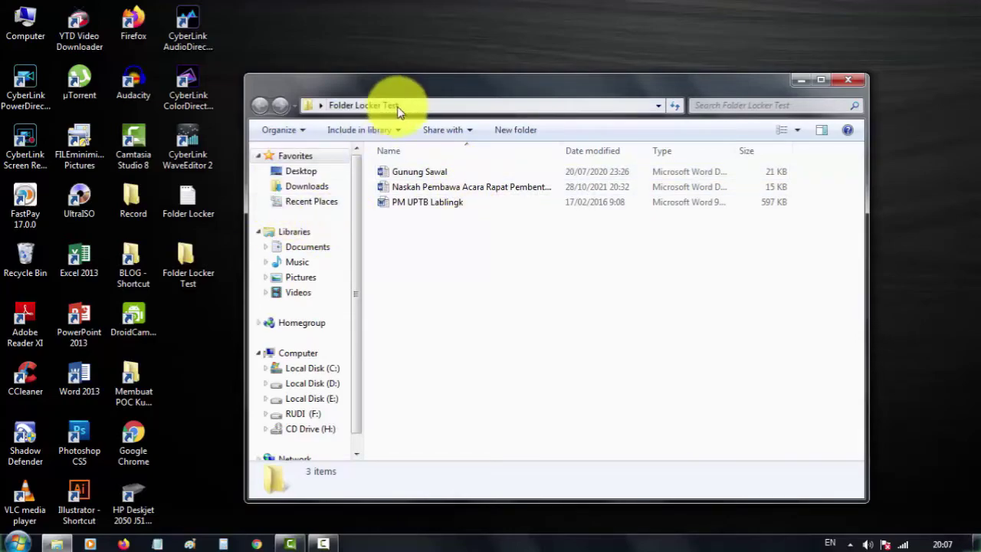
drag(419, 88, 456, 55)
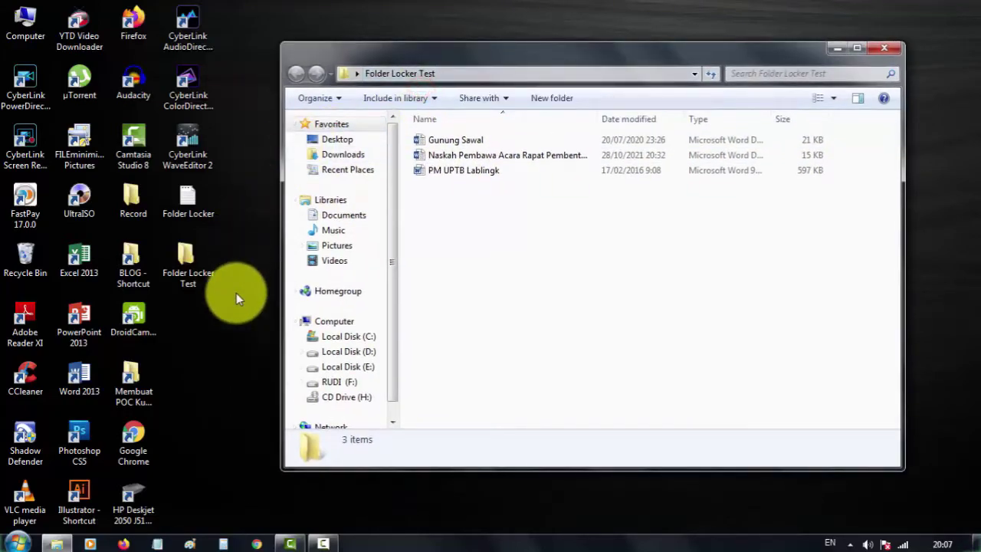
Step: Open the Folder Locker script in Notepad, with the folder window in front
double_click(190, 210)
drag(627, 102, 503, 142)
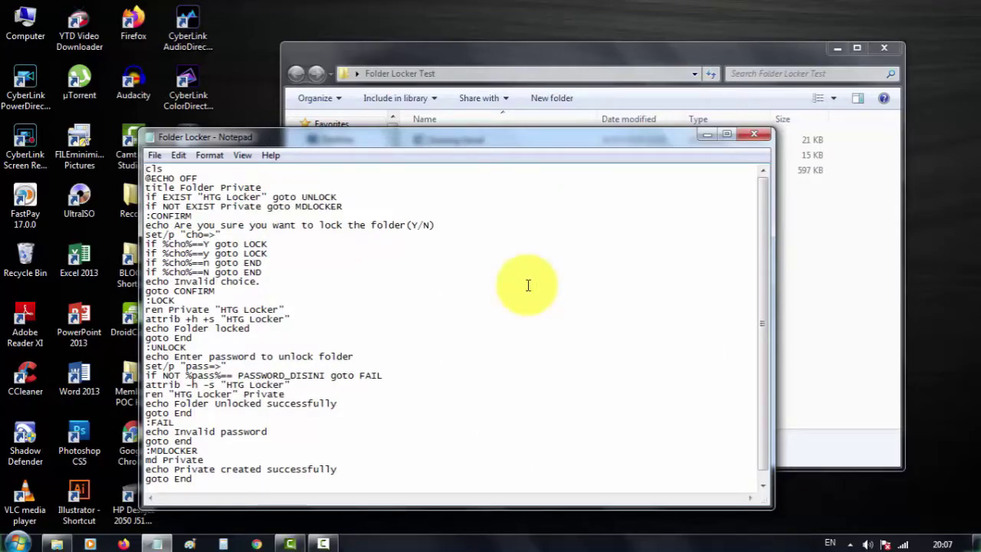
click(533, 55)
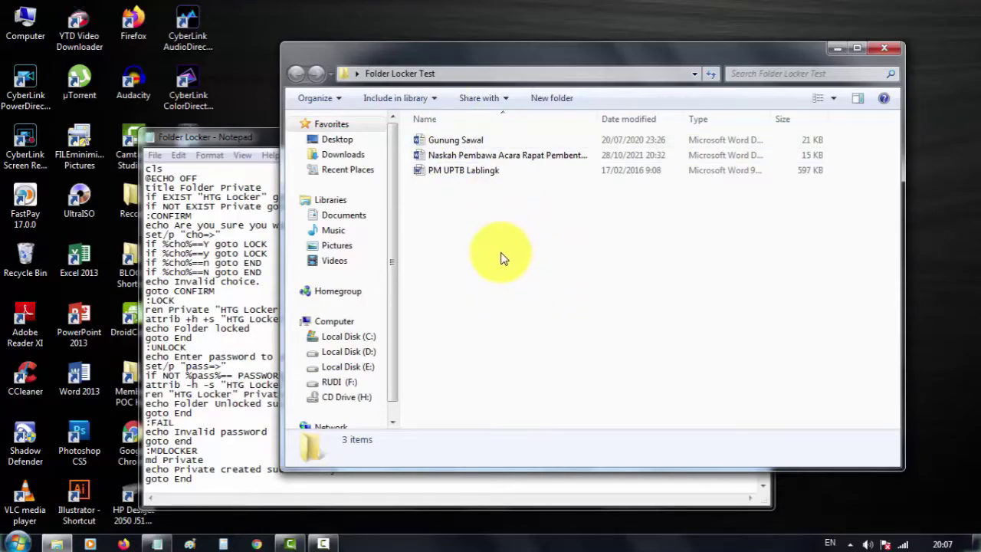
Step: Create a blank 'New Text Document' in Folder Locker Test and open it in Notepad
right_click(498, 208)
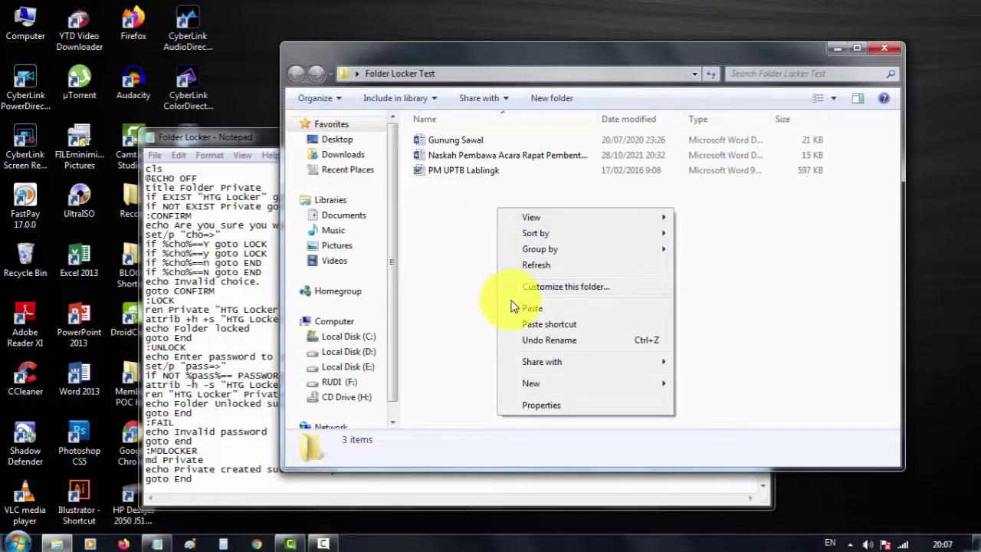
mouse_move(536, 384)
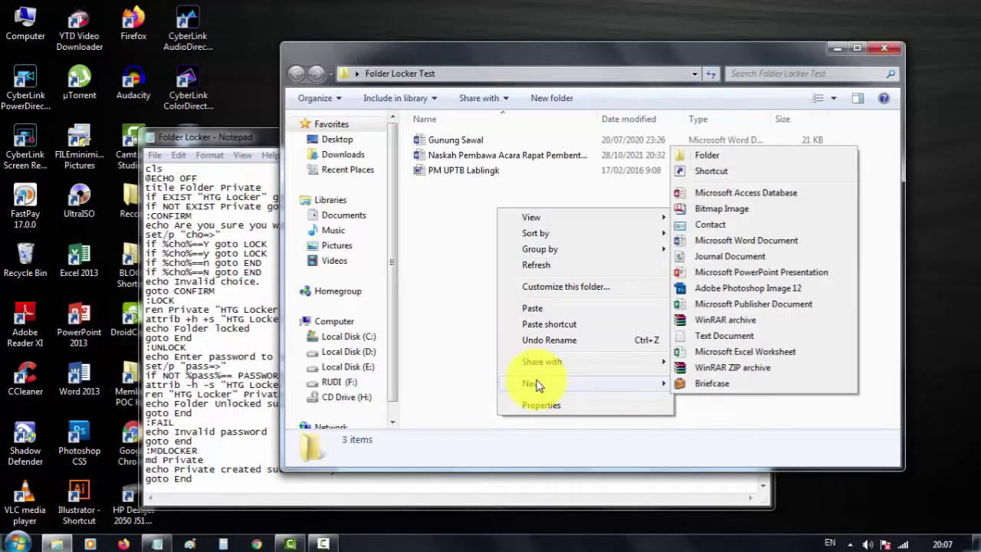
click(713, 339)
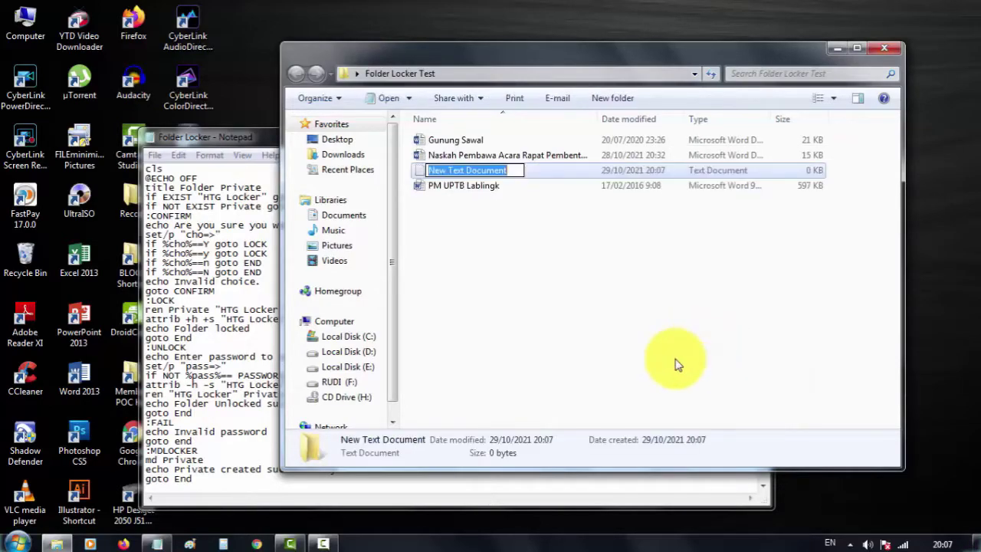
click(578, 212)
click(507, 170)
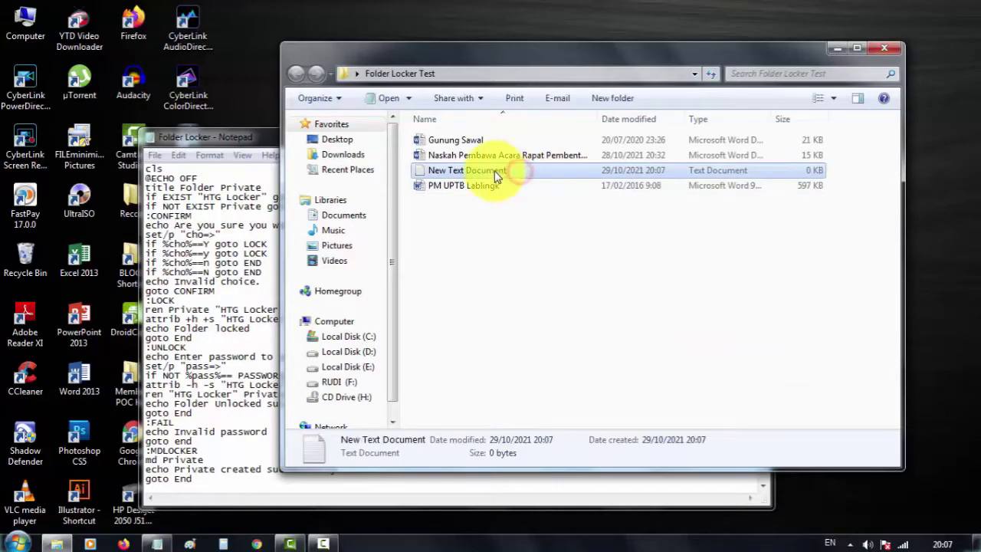
double_click(494, 170)
drag(432, 106, 481, 58)
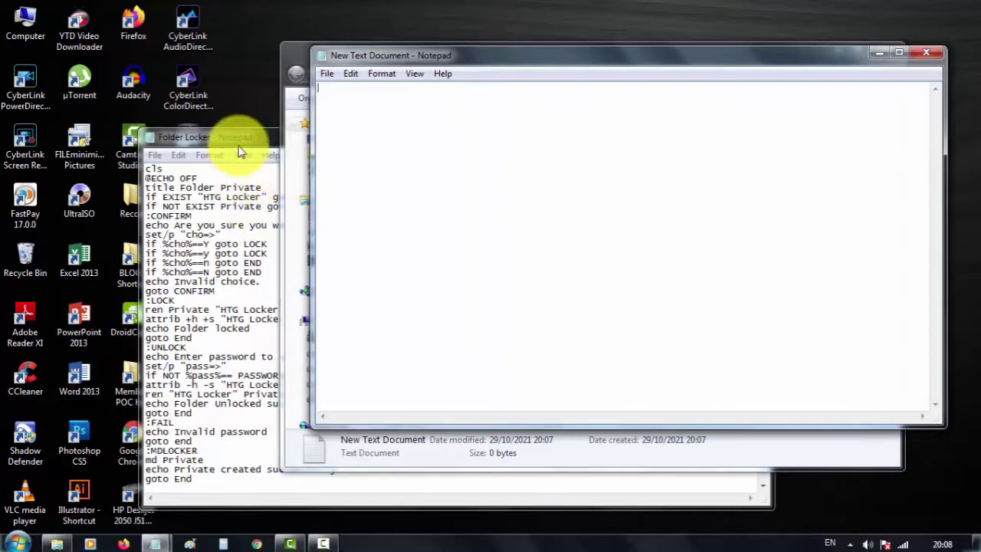
Step: Copy the entire Folder Locker script into the empty New Text Document
click(237, 263)
key(ctrl+a)
right_click(220, 268)
click(254, 313)
click(805, 200)
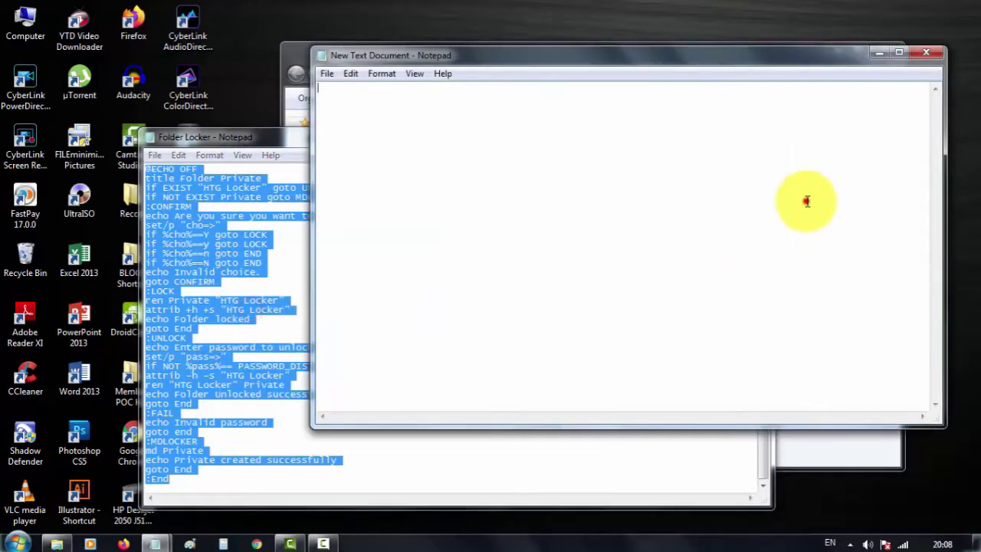
right_click(530, 164)
click(567, 227)
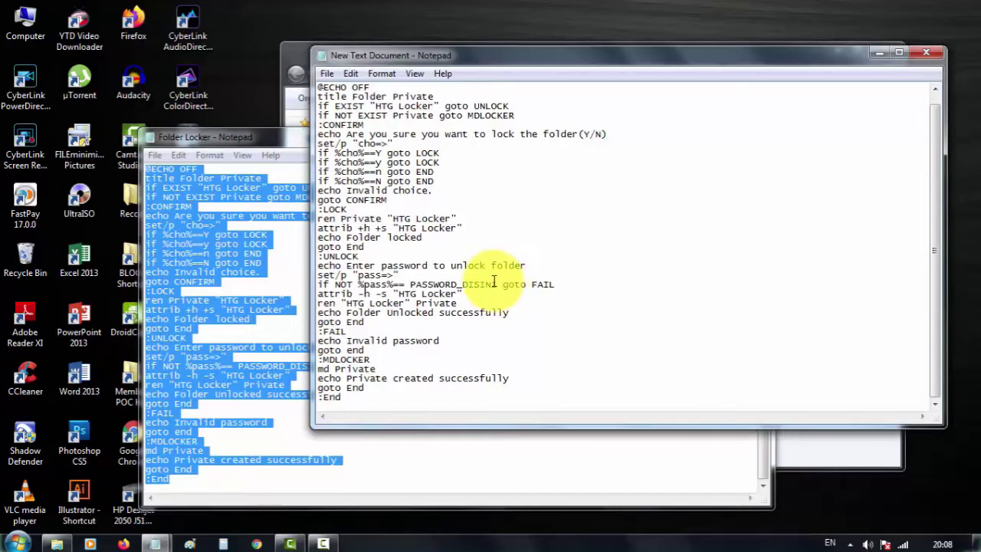
Step: Replace the PASSWORD_DISINI placeholder with a new password
drag(497, 286, 410, 284)
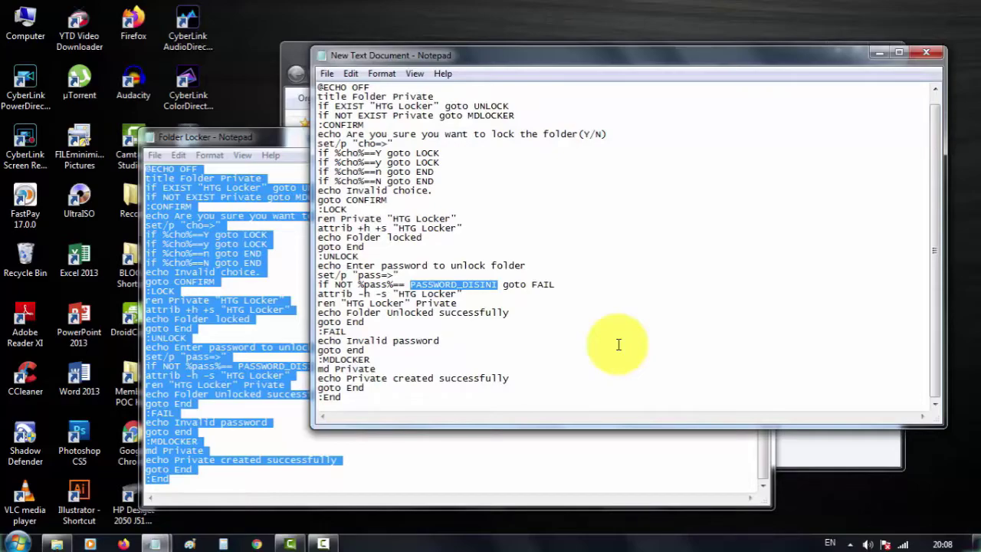
text(111)
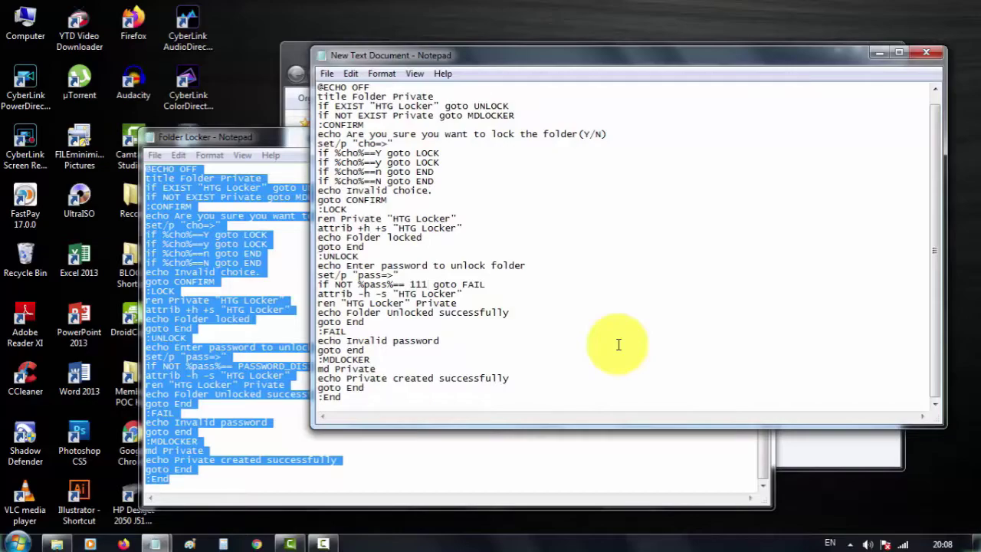
click(540, 208)
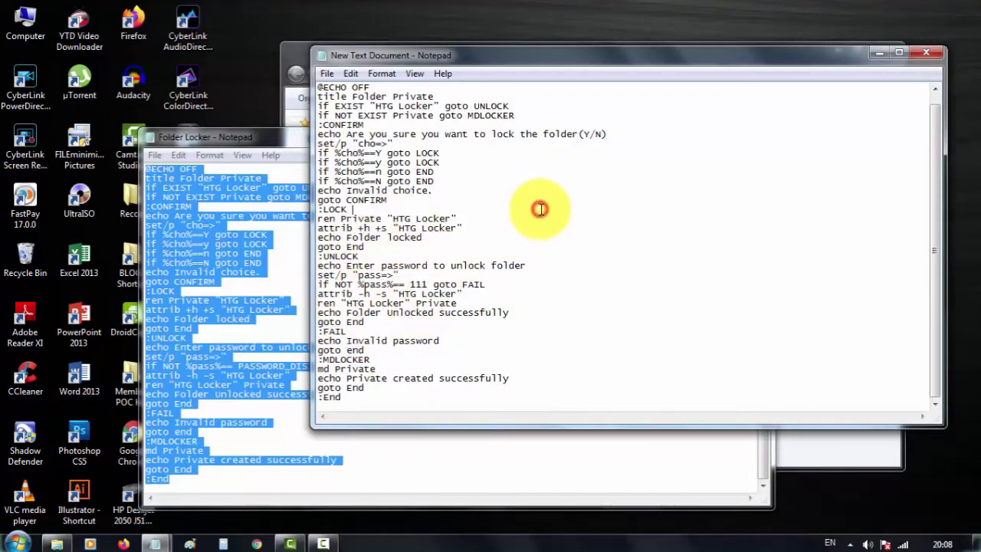
Step: Save the script as Locker.bat with Save as type set to All Files
click(326, 73)
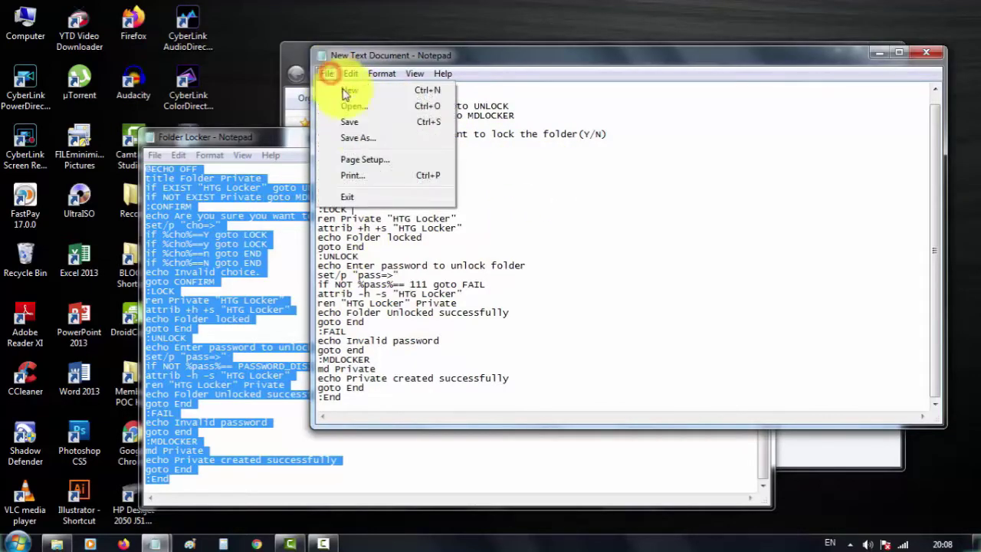
click(364, 142)
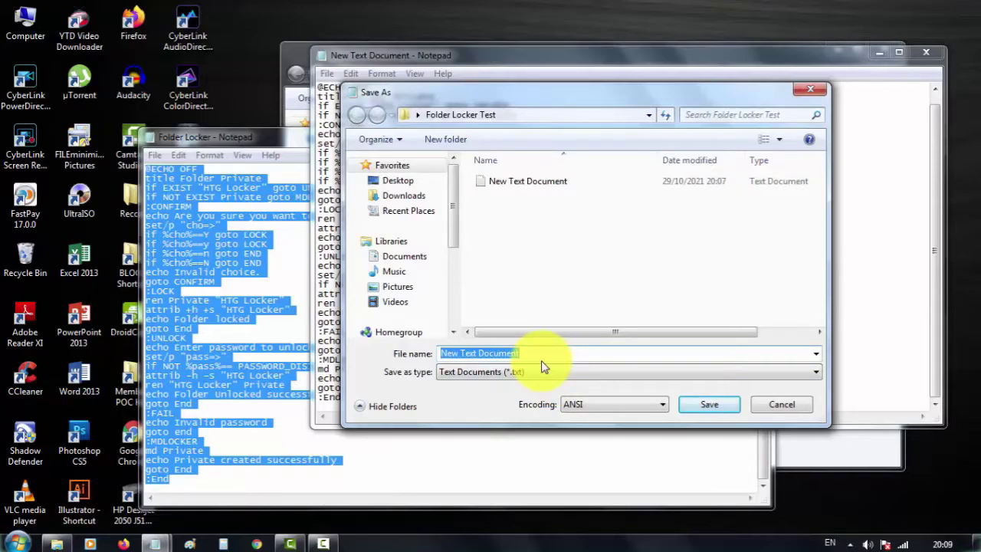
text(Locker)
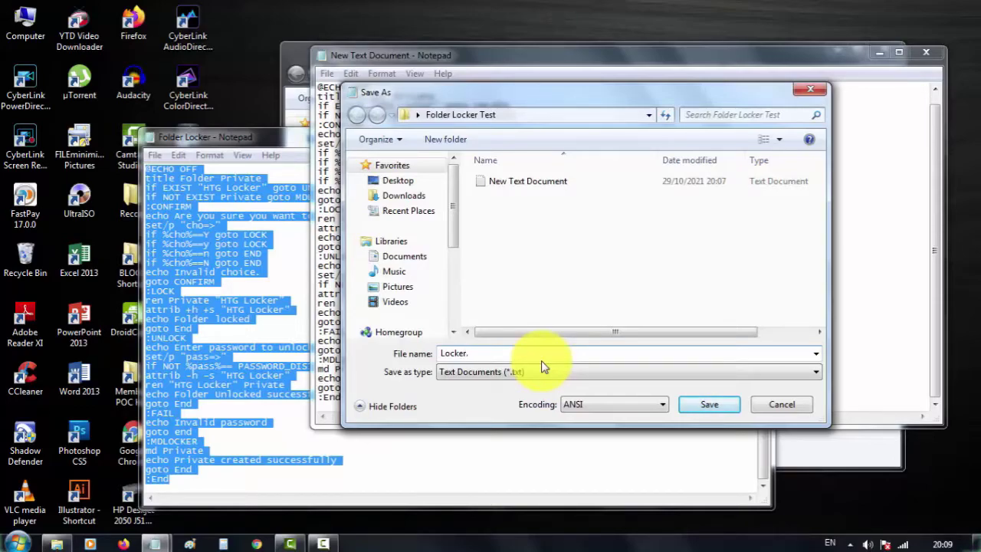
text(.bat)
drag(497, 353, 466, 355)
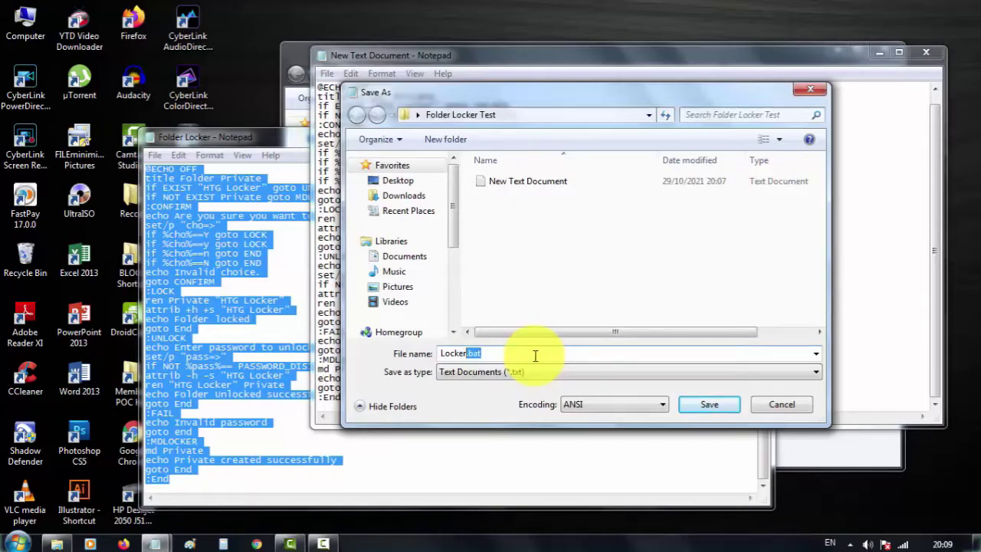
click(501, 372)
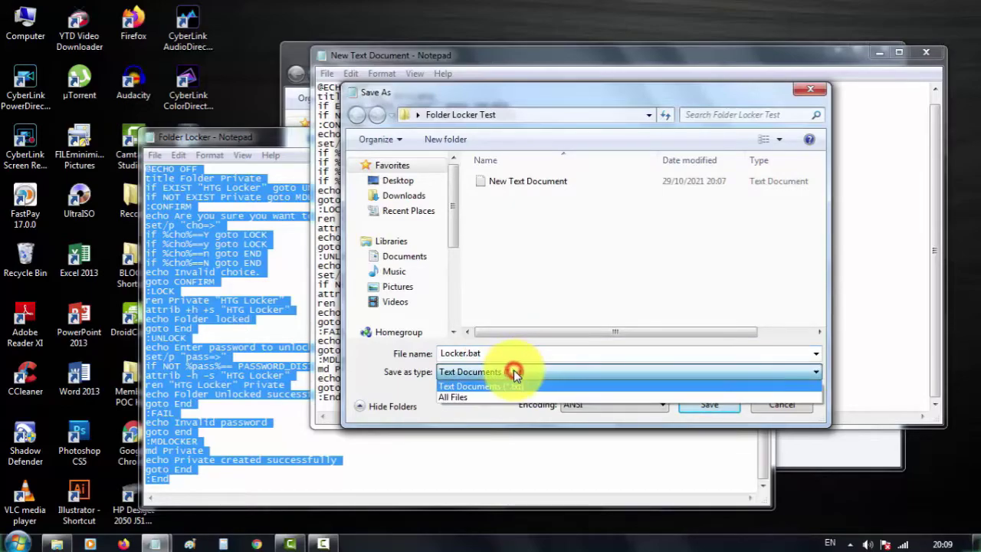
click(469, 398)
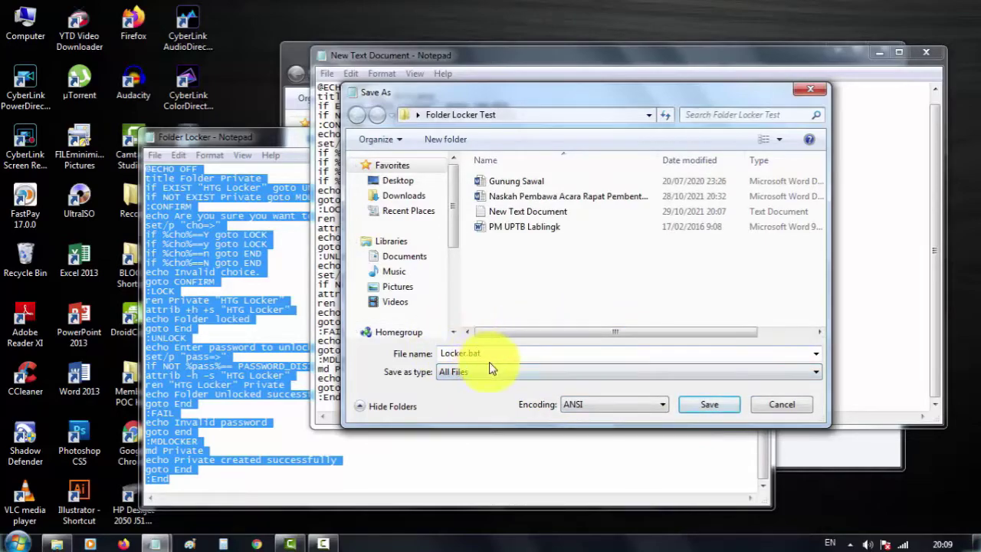
click(698, 404)
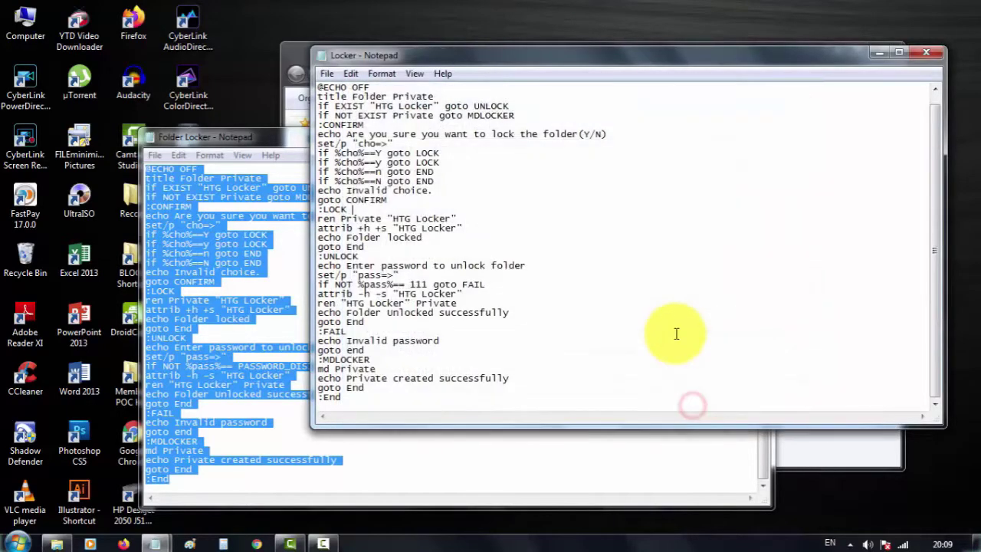
Step: Close the Notepad windows and return to the Folder Locker Test folder
click(923, 55)
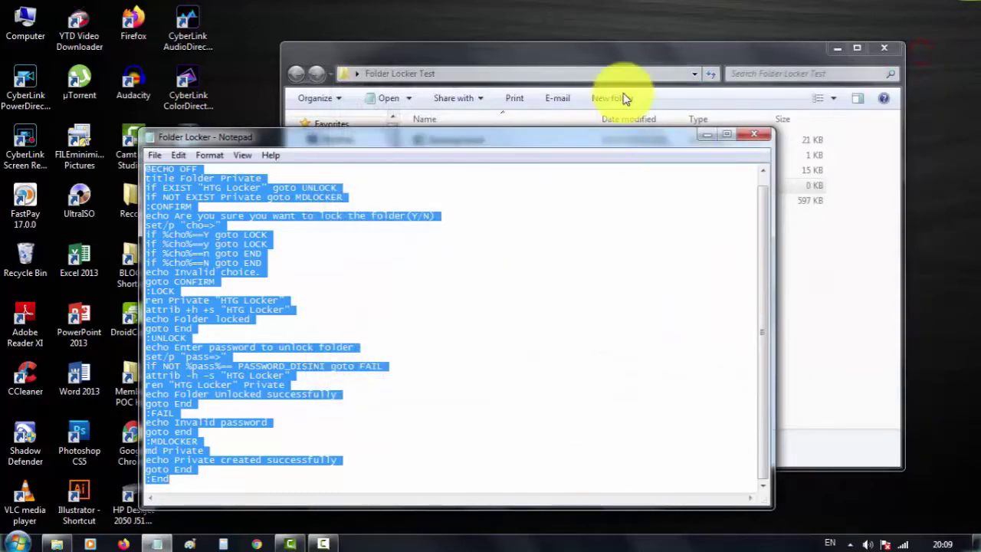
click(610, 59)
click(452, 154)
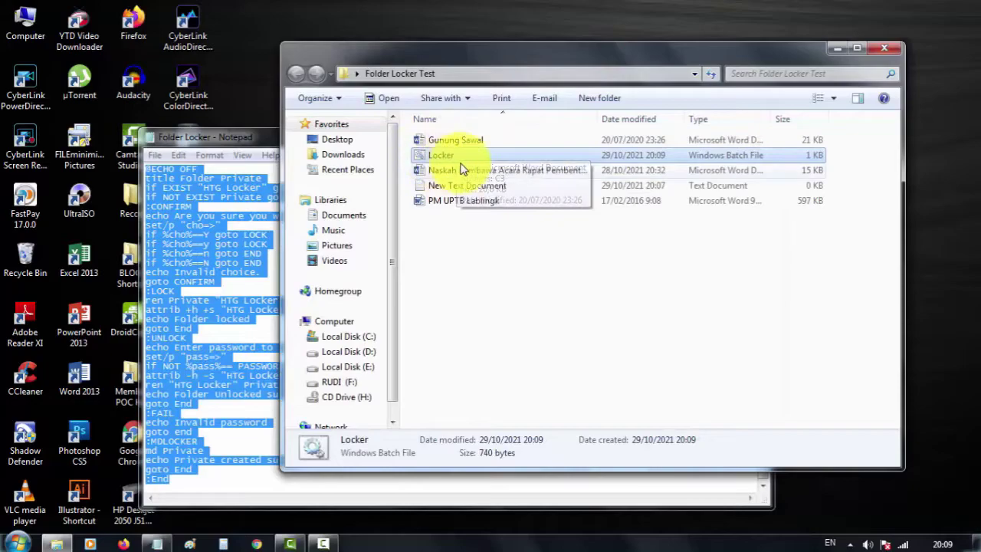
click(467, 196)
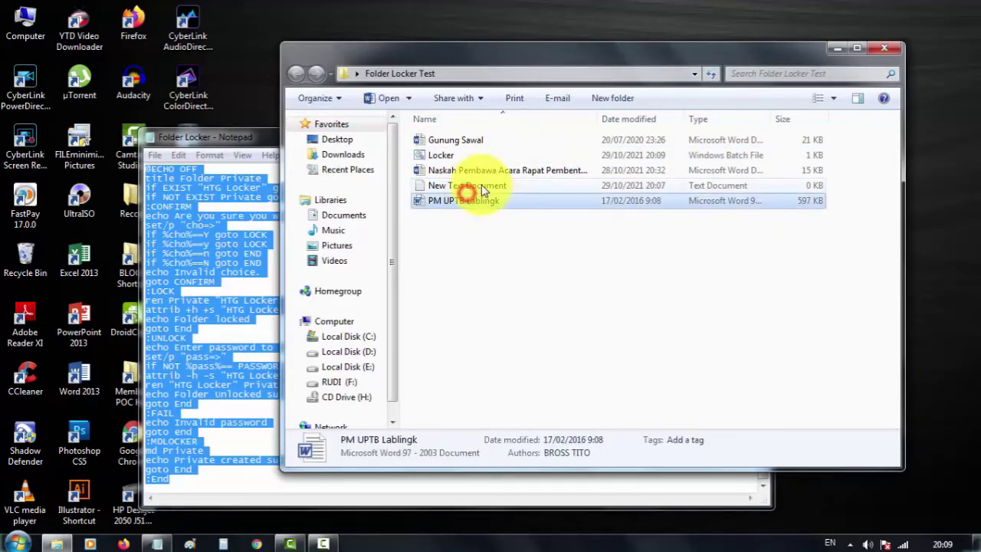
click(481, 190)
right_click(448, 187)
click(450, 188)
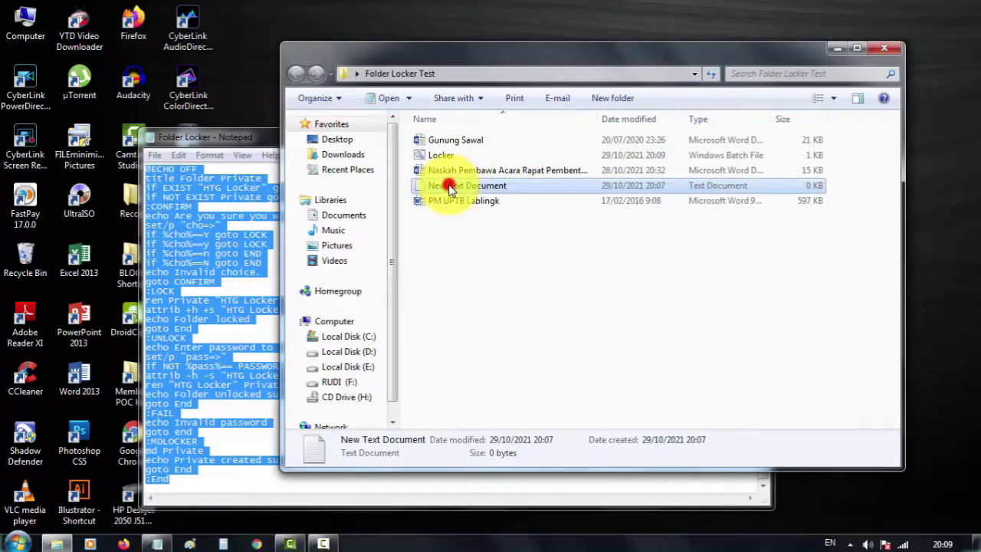
click(918, 56)
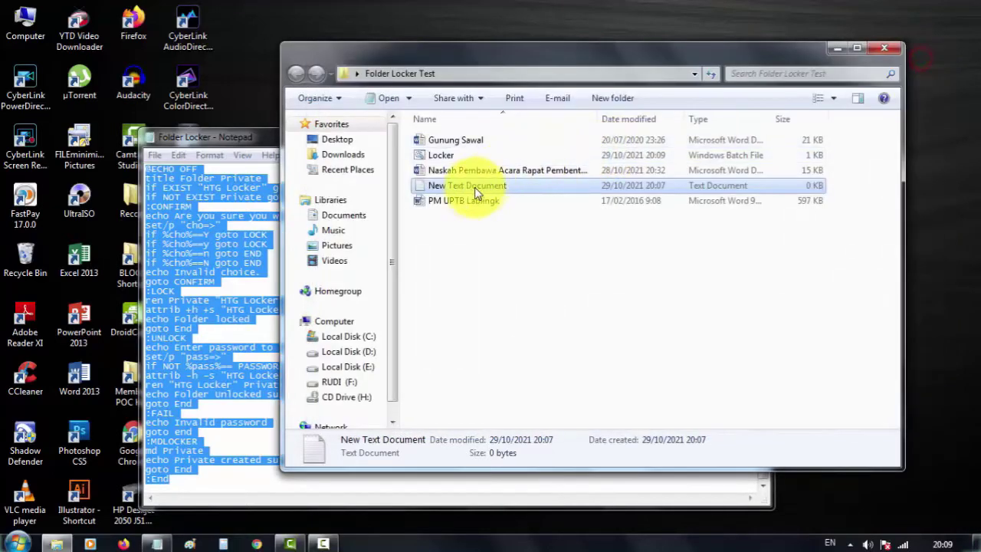
Step: Delete New Text Document, confirm with Yes, and select Locker.bat
right_click(467, 191)
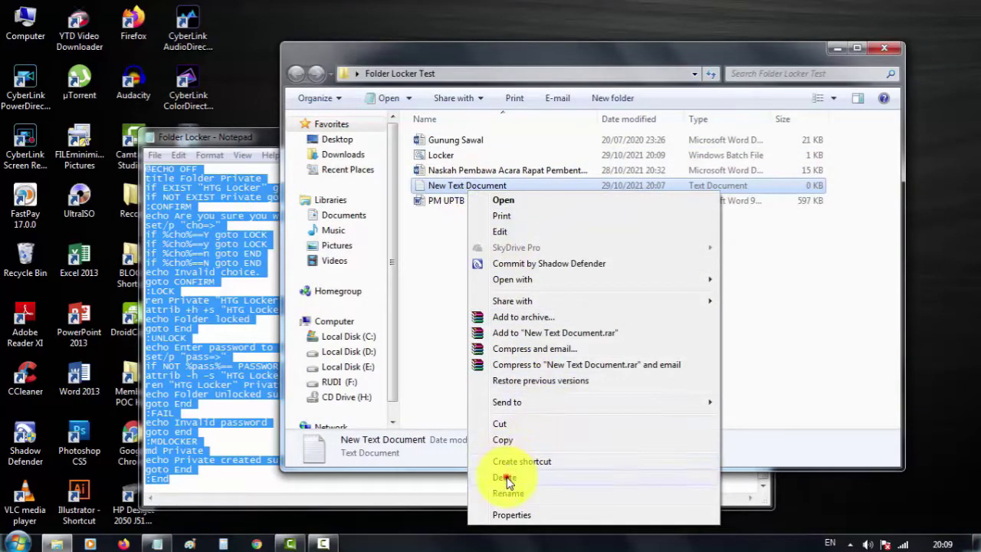
click(506, 478)
click(565, 337)
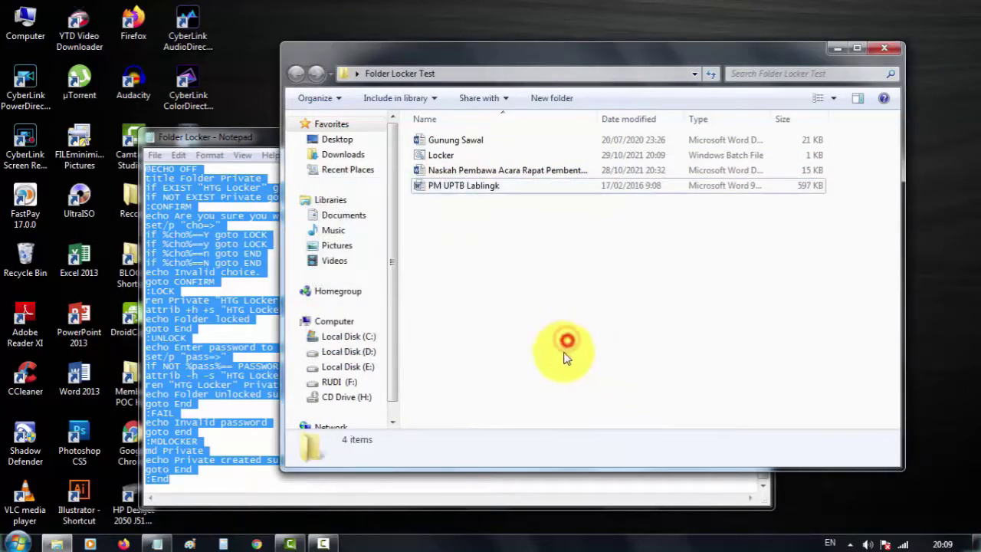
click(511, 275)
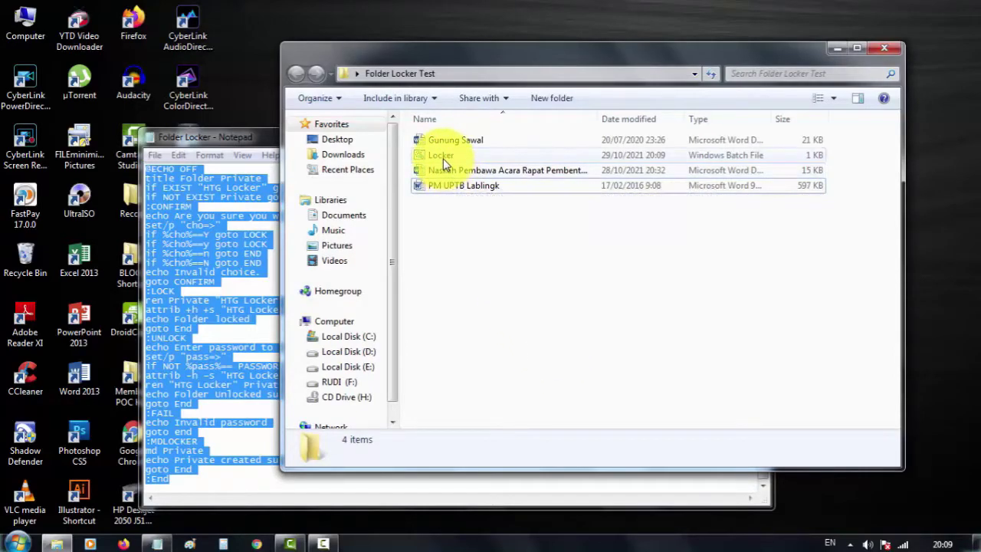
click(443, 159)
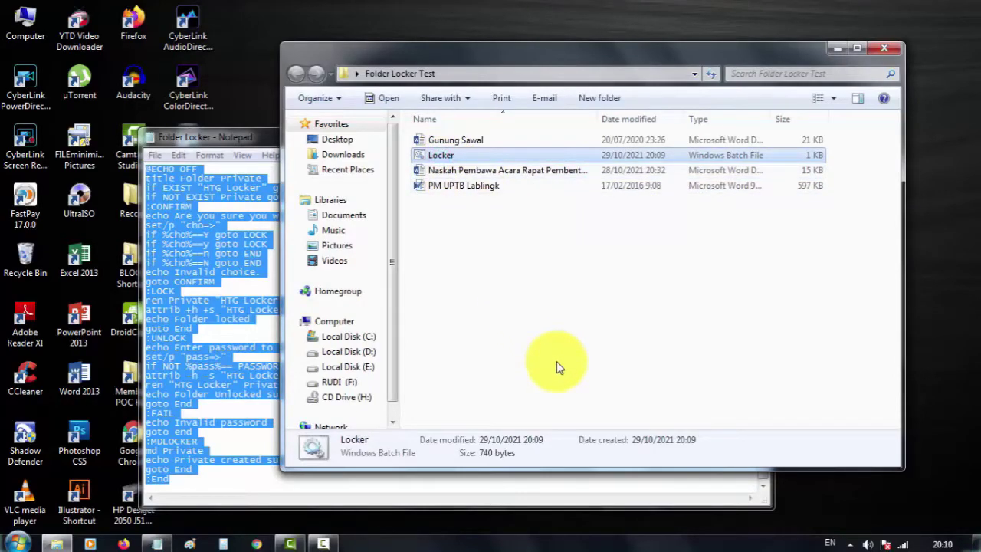
Step: Run Locker.bat to create the Private folder
double_click(450, 156)
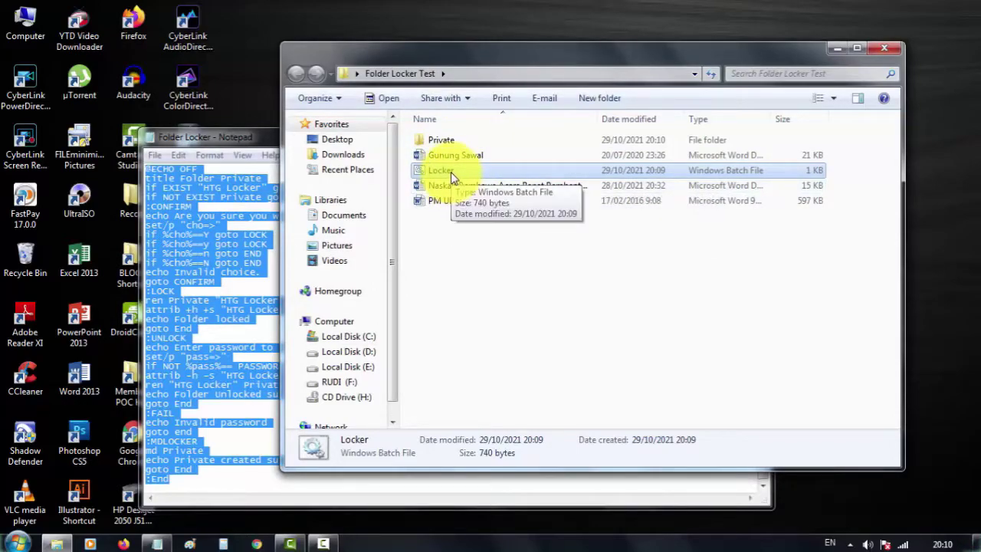
click(450, 141)
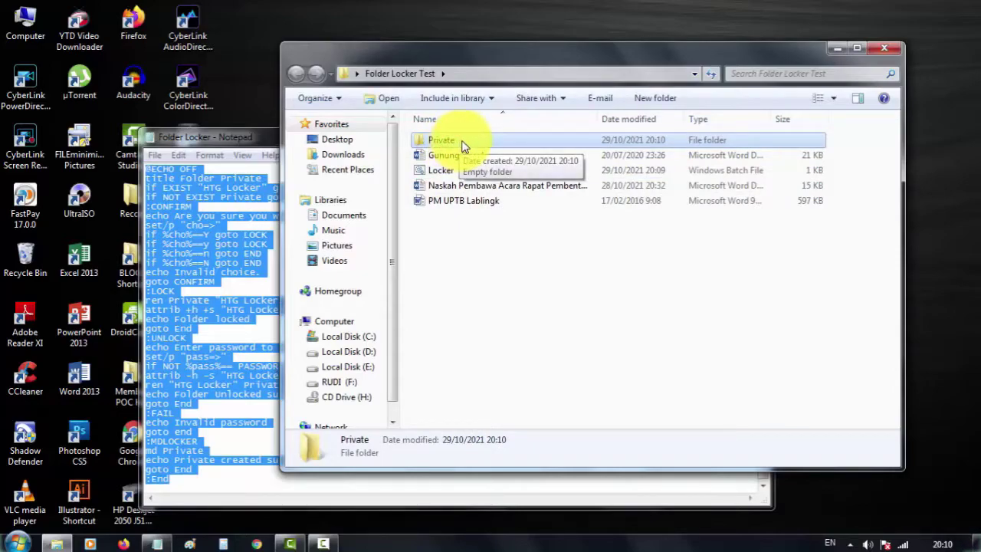
click(464, 140)
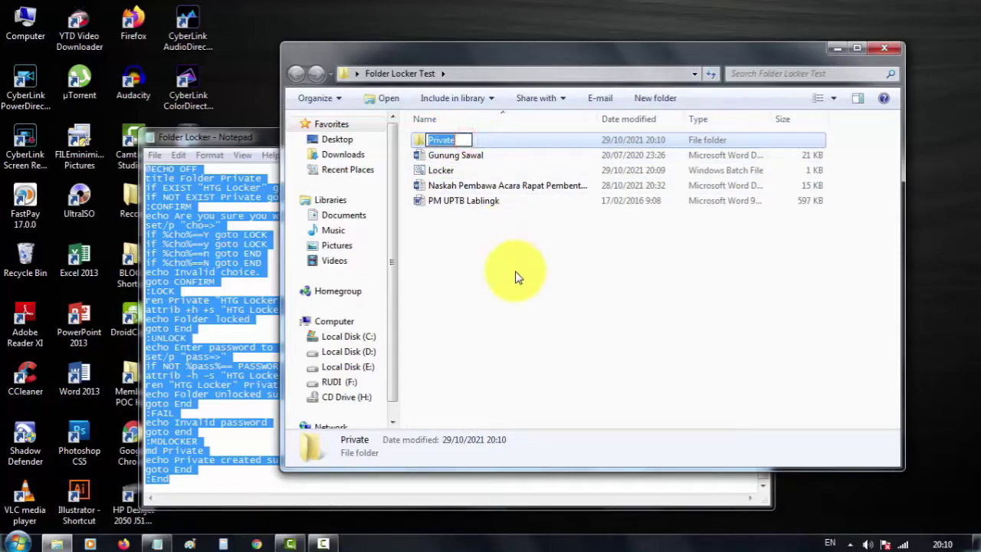
click(516, 276)
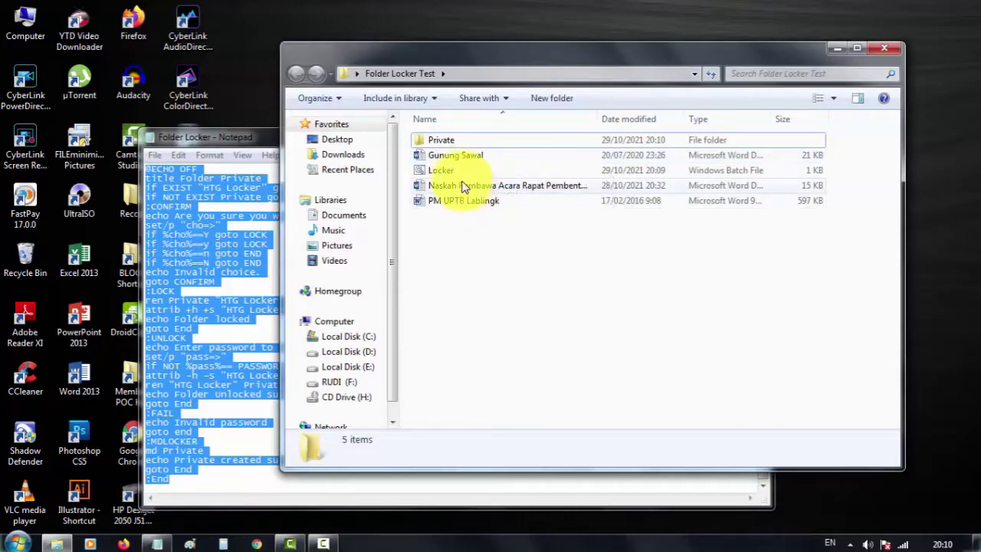
Step: Move the three Word documents, including Gunung Sawal and PM UPTB Lablingk, into Private
click(460, 170)
click(460, 156)
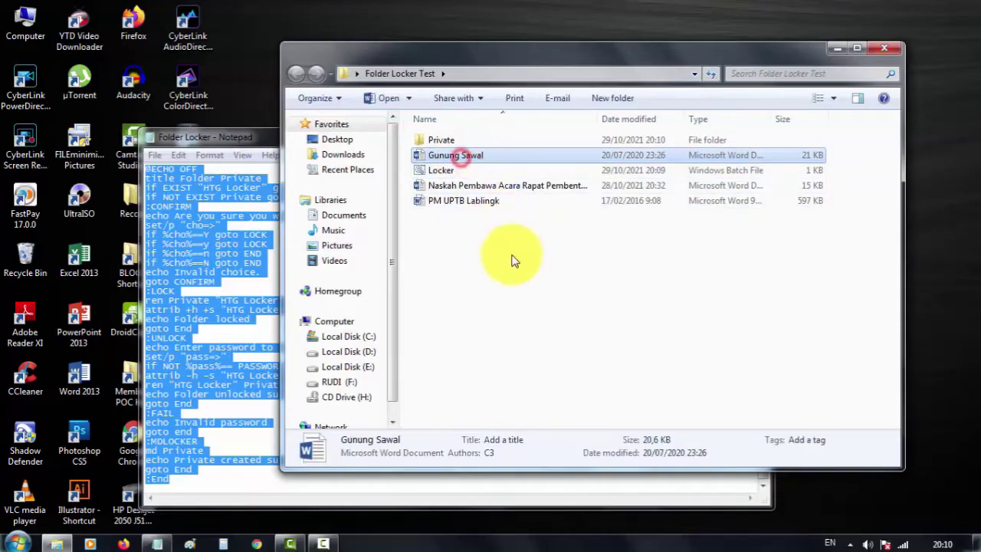
click(453, 199)
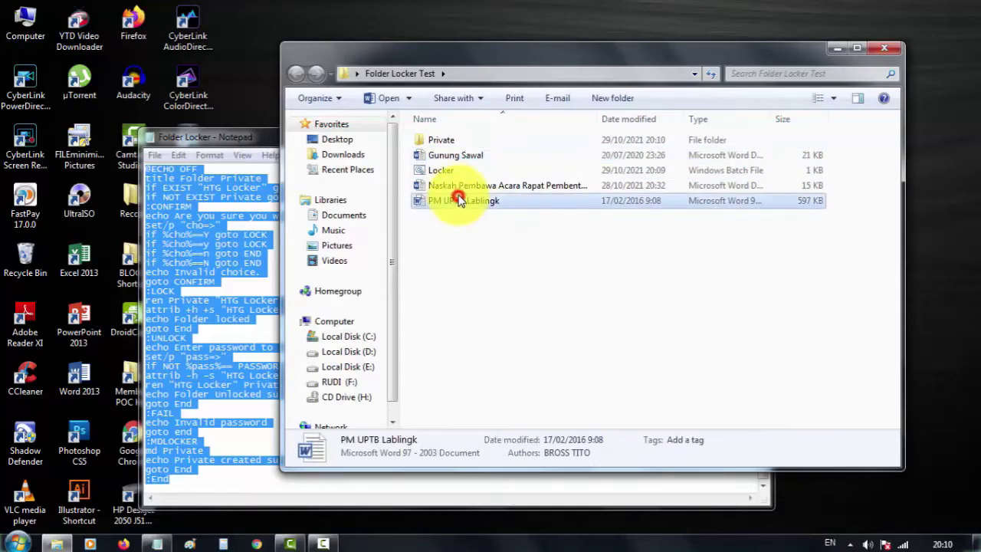
ctrl+click(455, 185)
ctrl+click(452, 157)
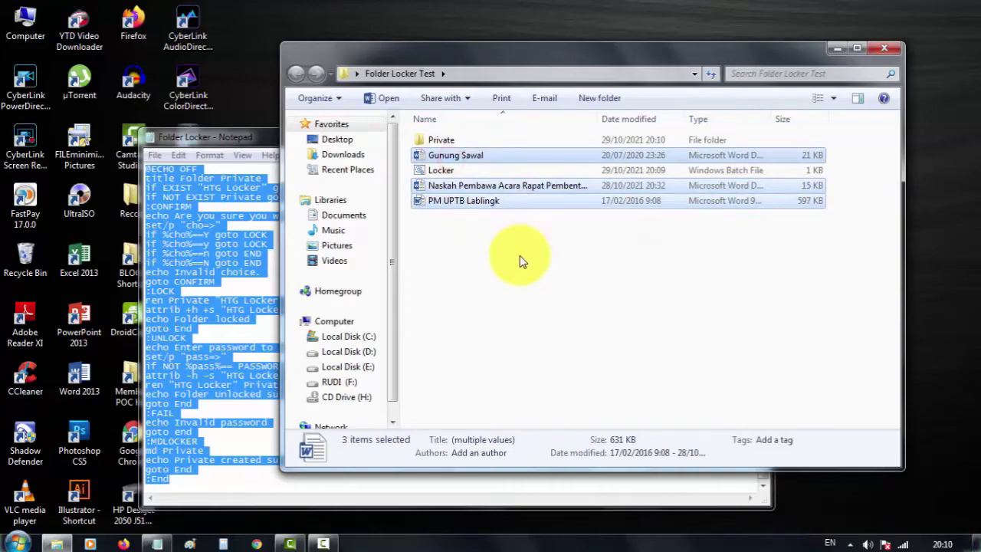
drag(458, 158, 455, 141)
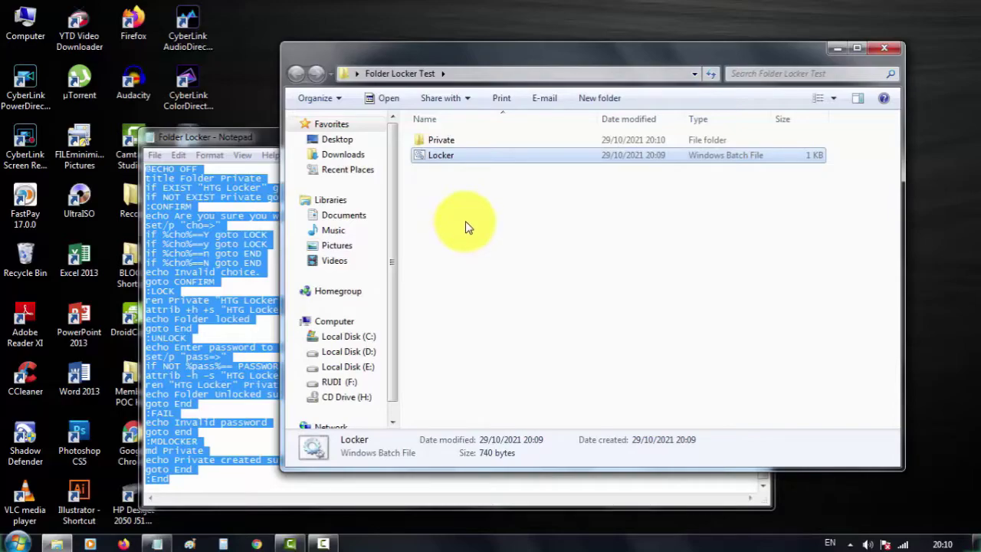
Step: Run Locker.bat again and answer Y to lock and hide Private
double_click(451, 156)
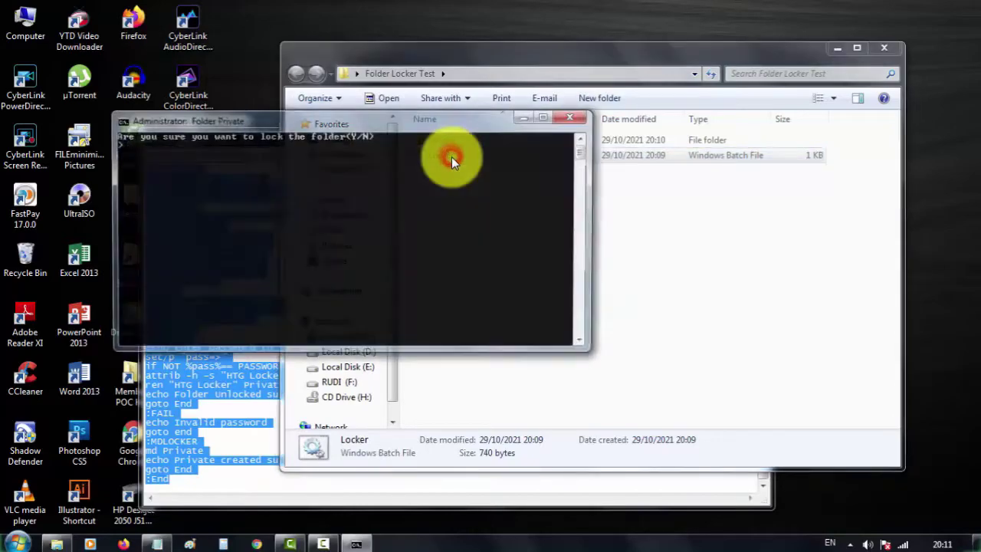
drag(396, 121, 557, 145)
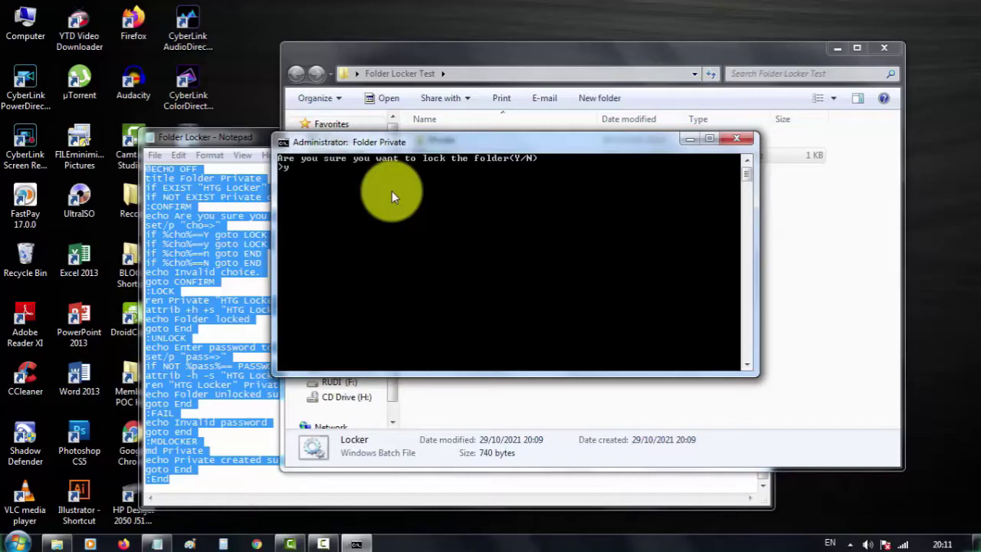
text(Y)
key(Return)
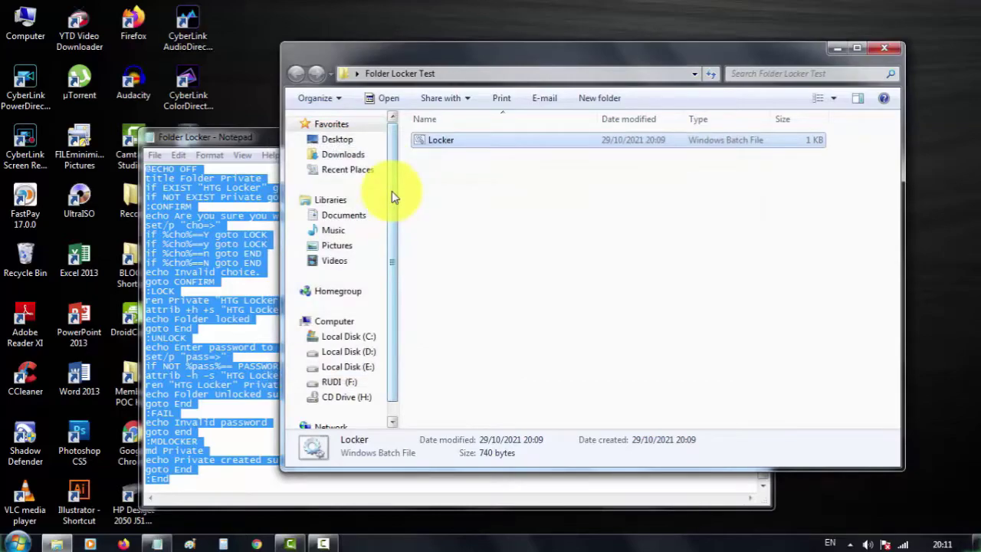
click(486, 207)
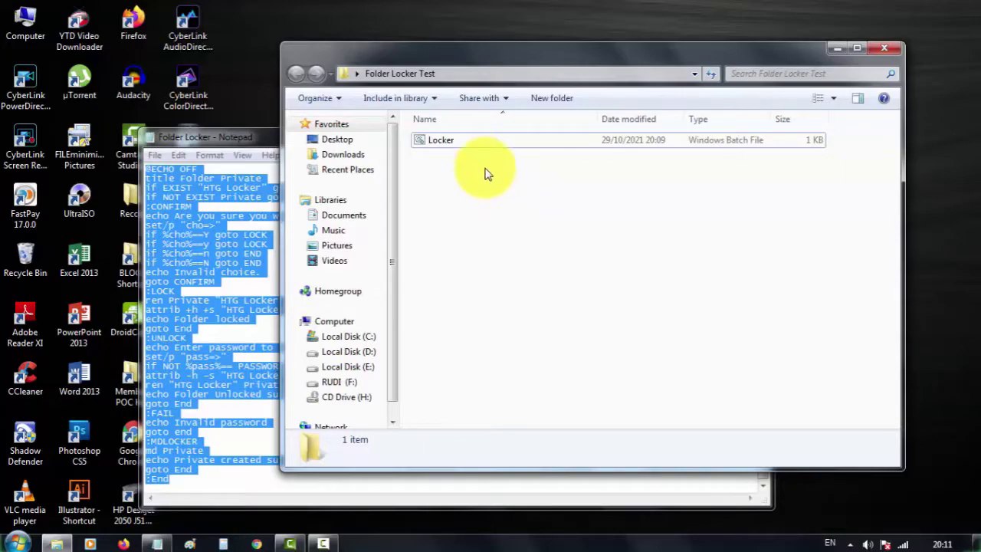
click(434, 140)
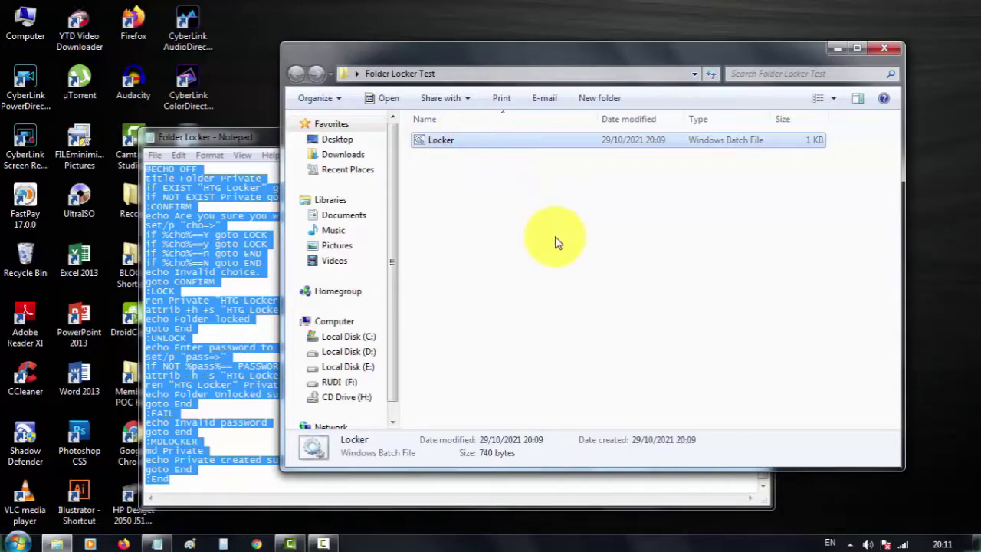
click(664, 186)
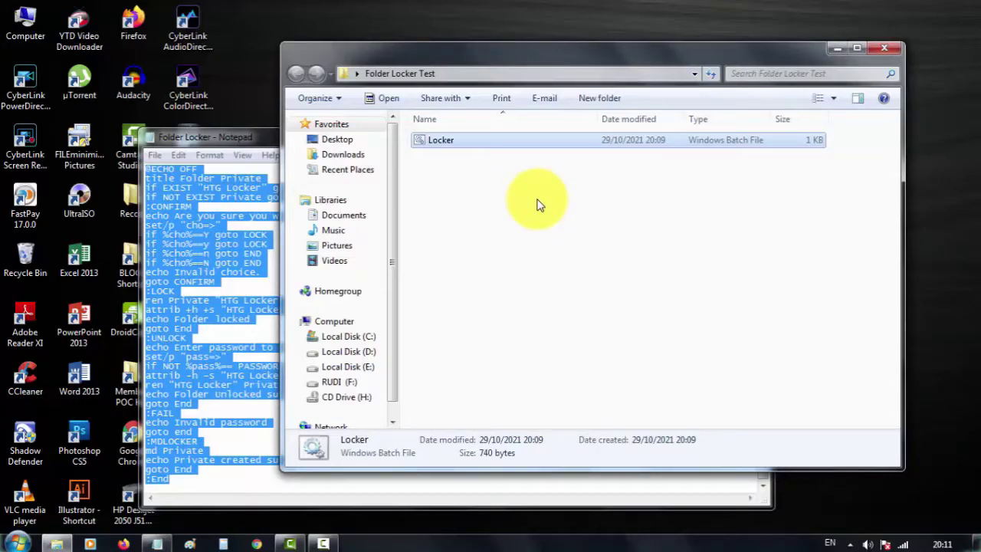
click(539, 202)
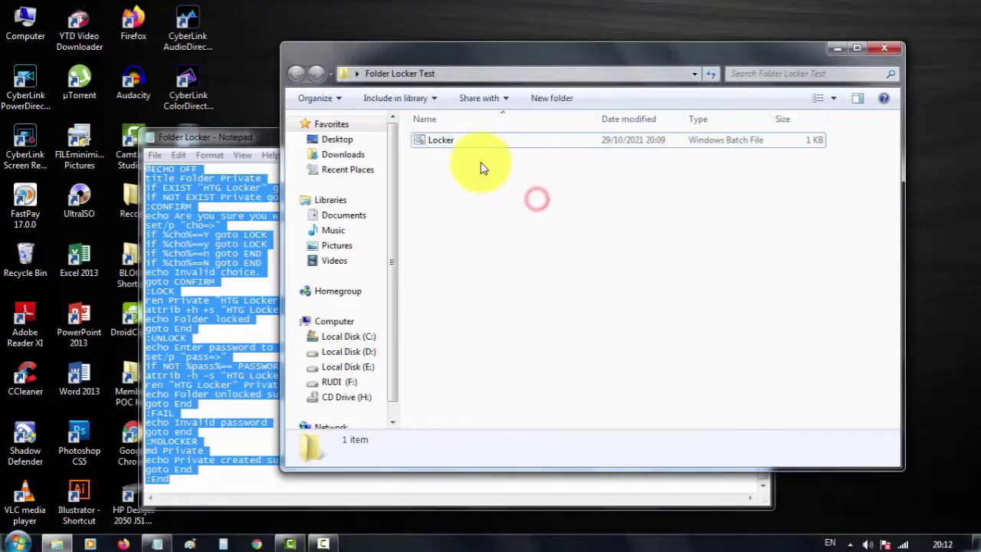
click(437, 142)
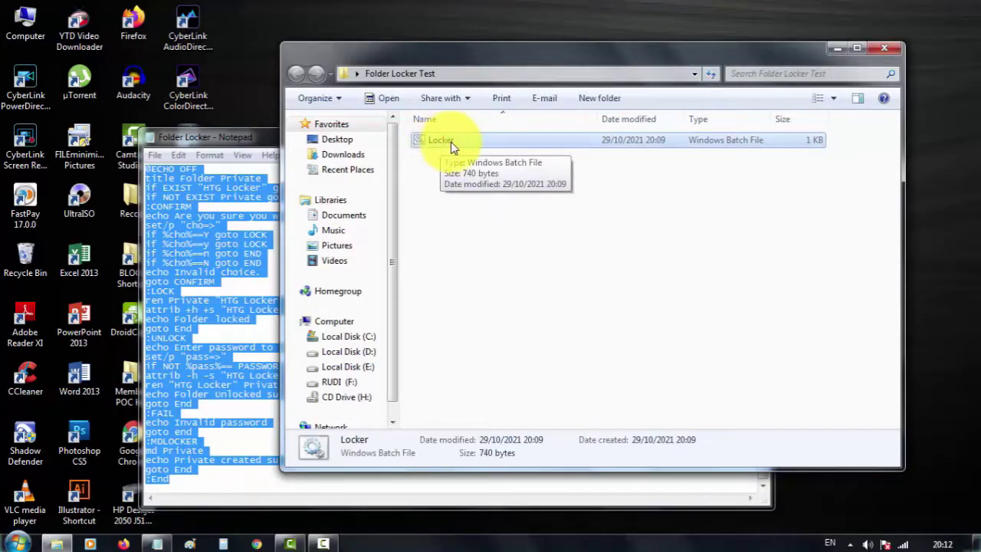
Step: Unlock Private with the password and check its three Word documents
double_click(448, 142)
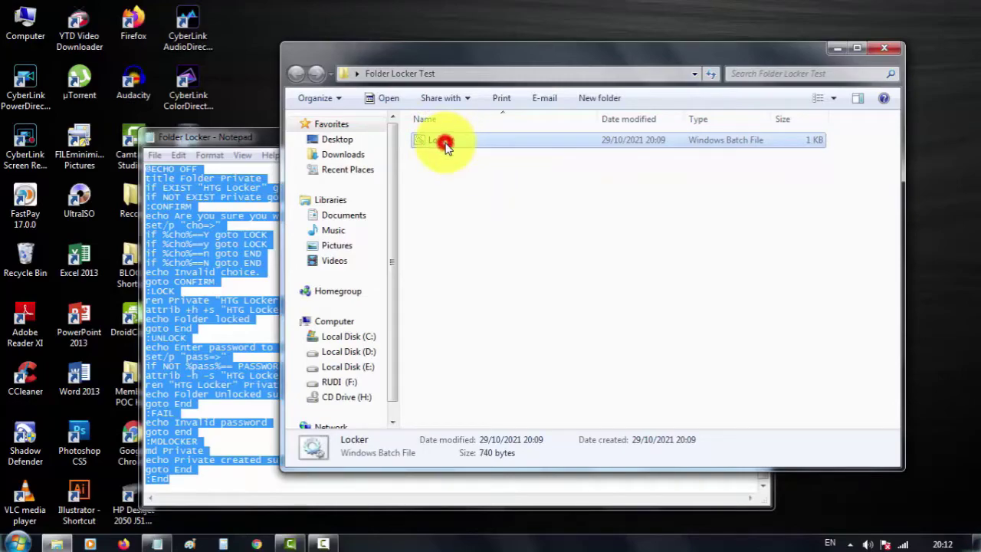
drag(306, 31, 542, 145)
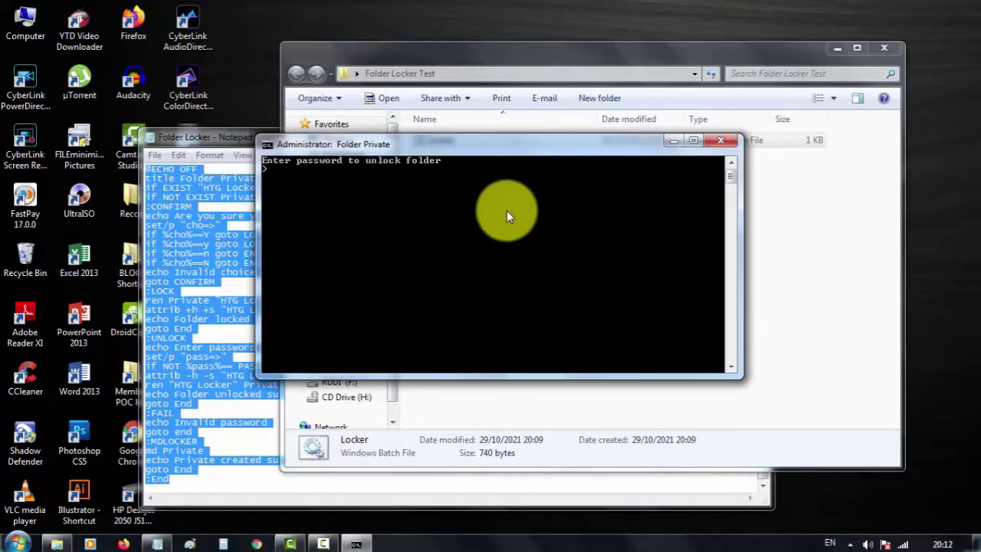
key(Return)
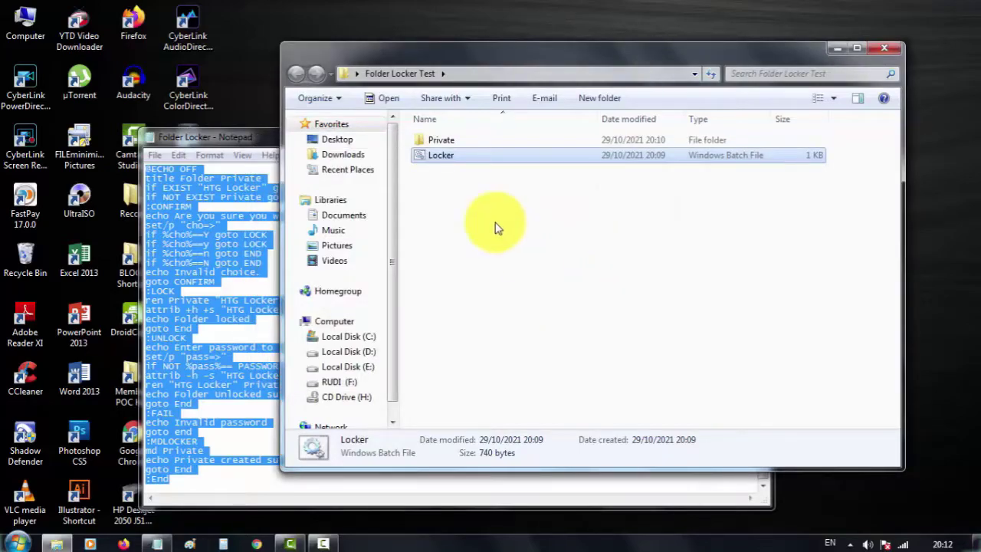
click(450, 144)
double_click(463, 149)
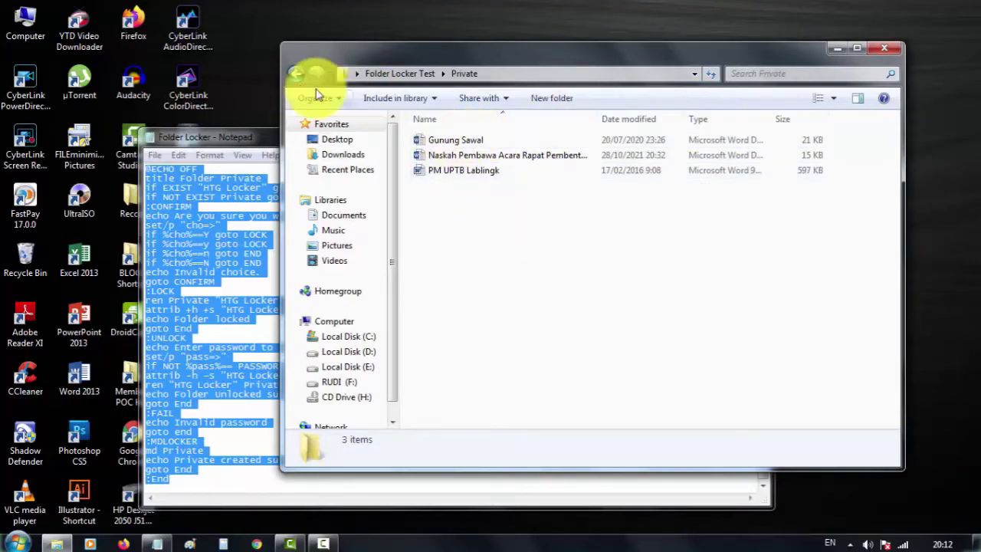
click(299, 74)
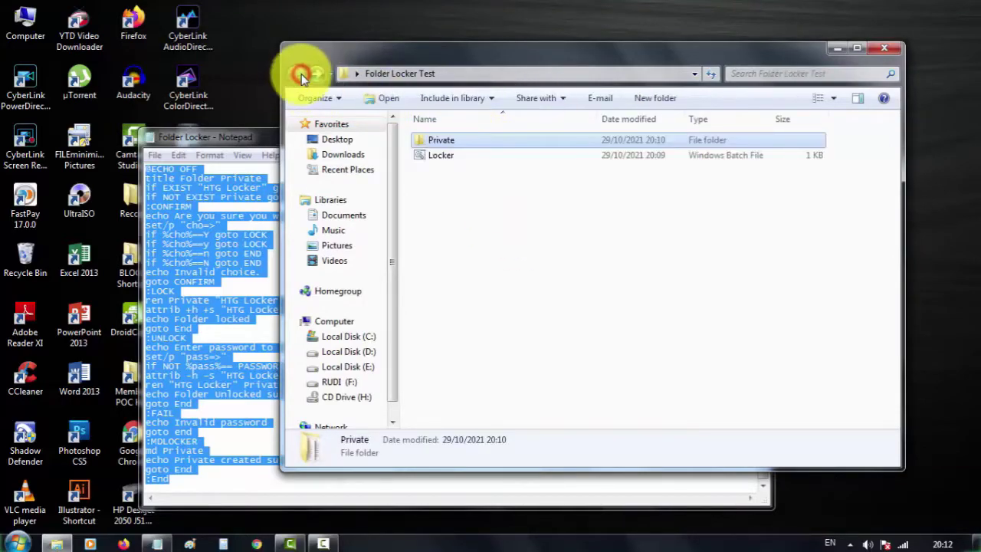
click(452, 174)
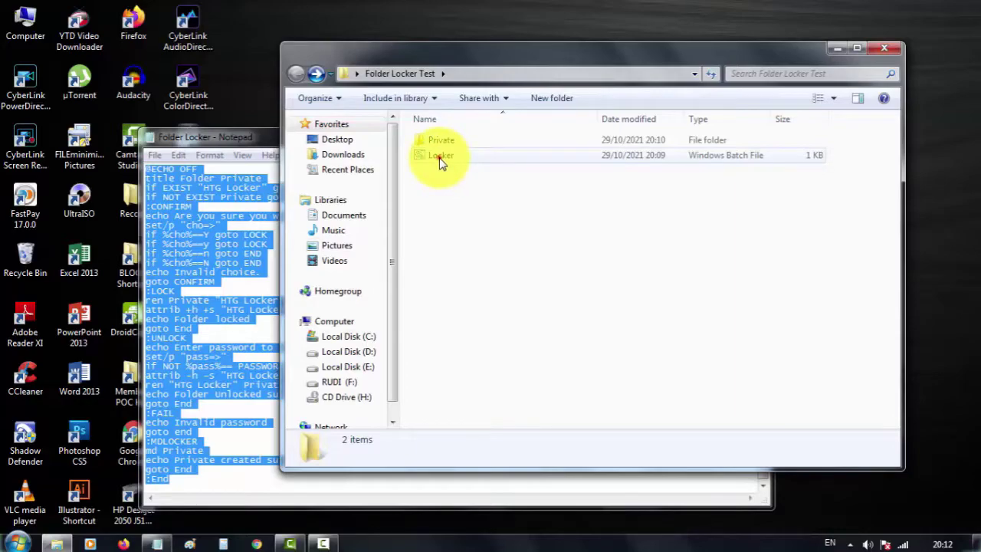
Step: Run Locker.bat again and answer Y to relock Private
double_click(440, 157)
drag(286, 30, 533, 160)
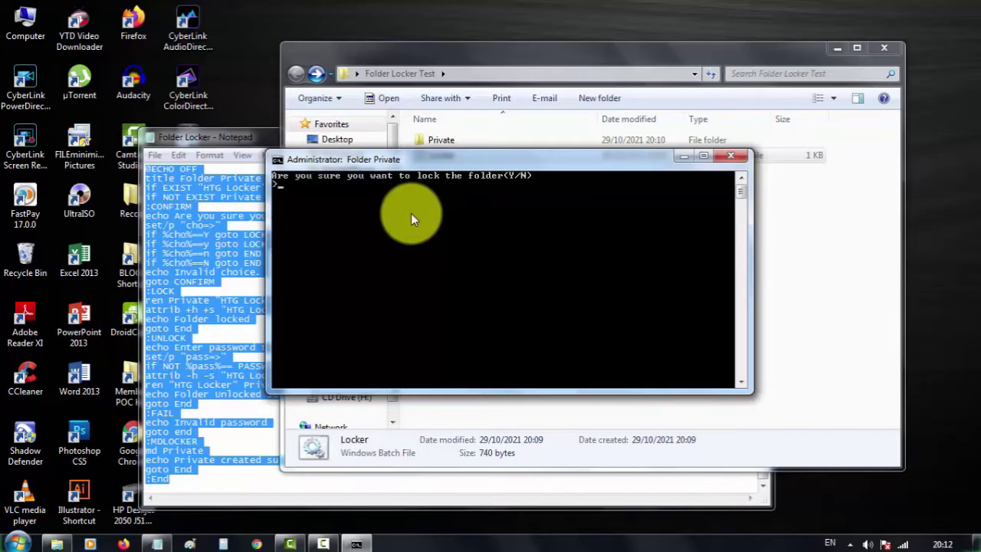
text(Y)
key(Return)
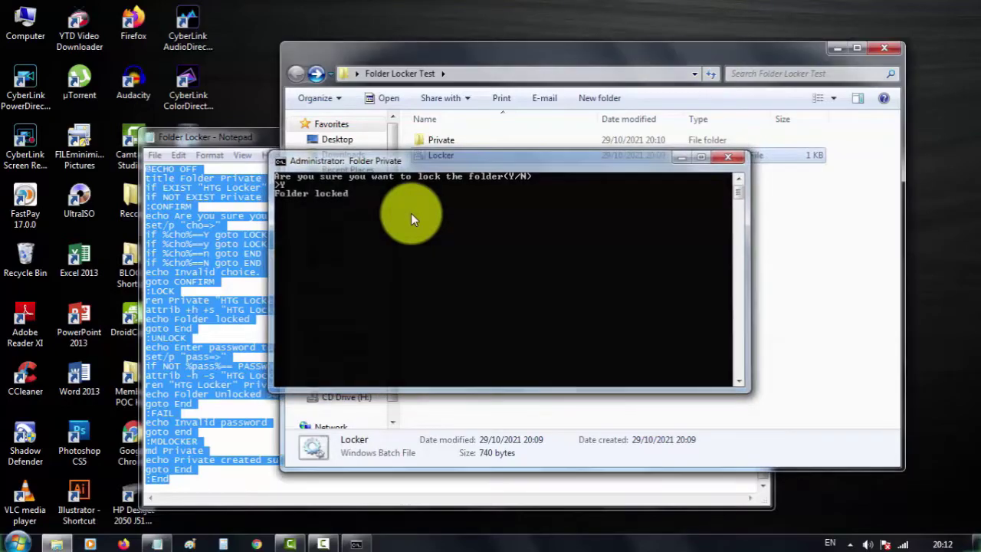
click(477, 214)
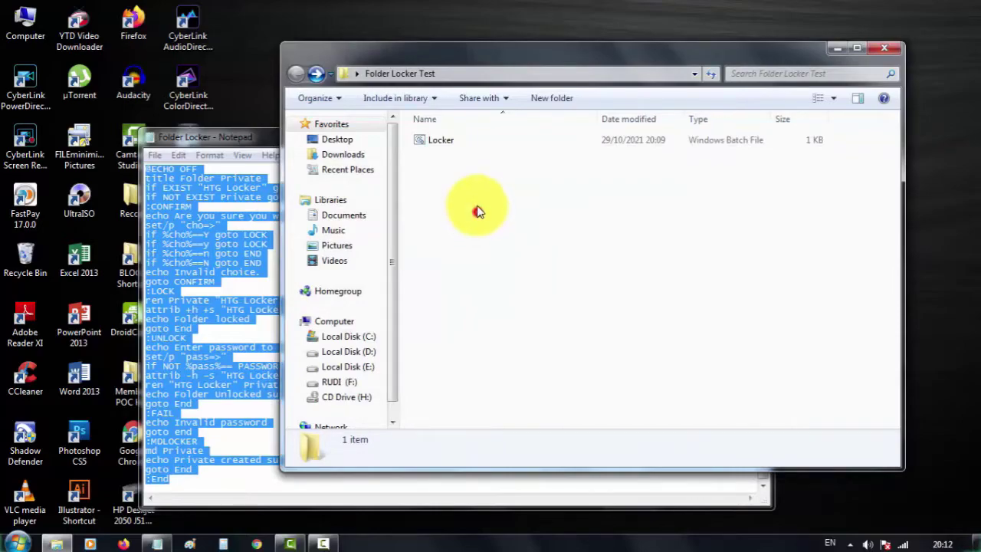
Step: Select the Locker batch file, the only visible item in Folder Locker Test
click(441, 140)
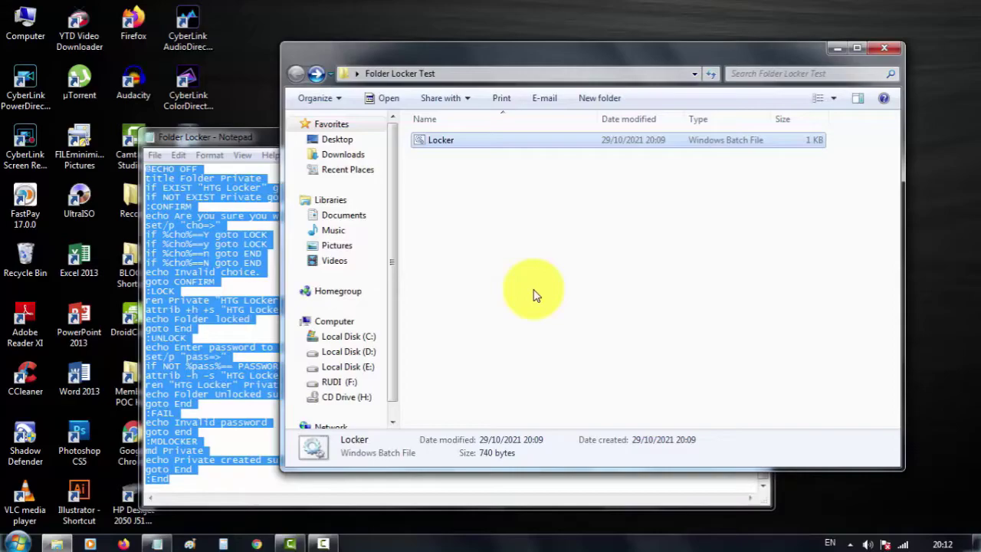
click(535, 295)
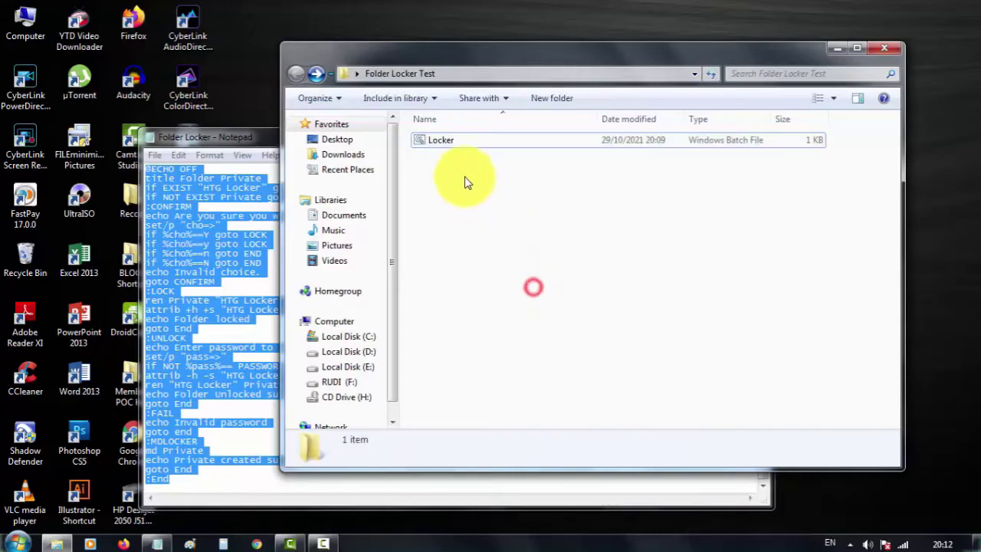
click(438, 142)
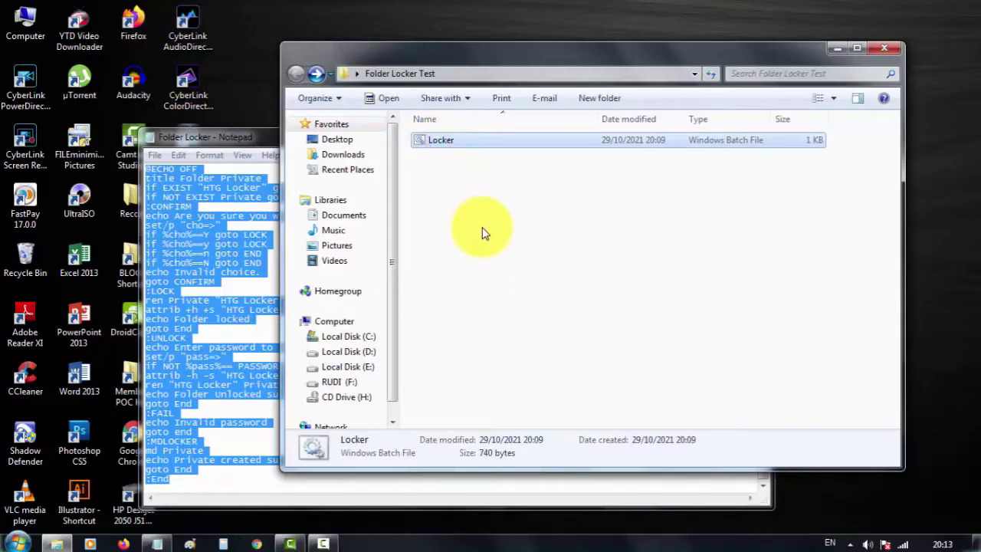
click(496, 230)
click(445, 145)
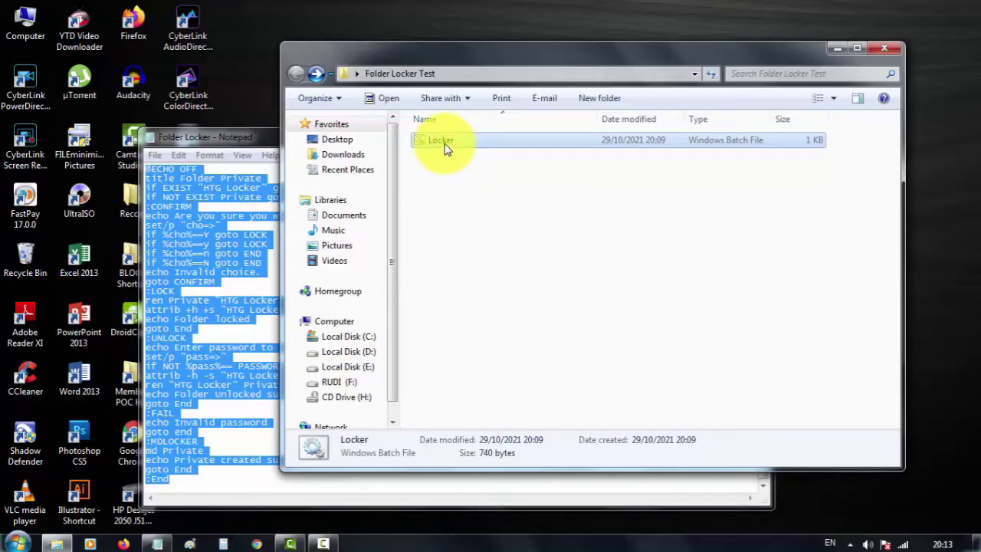
Step: Delete the old Locker batch file from Folder Locker Test to the Recycle Bin
right_click(443, 141)
click(418, 170)
right_click(442, 138)
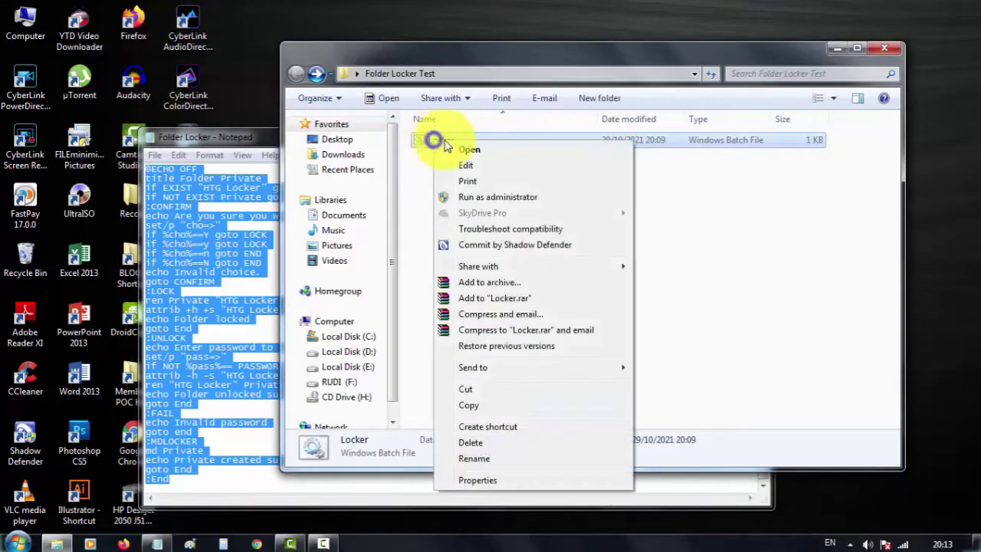
click(496, 442)
click(538, 329)
drag(474, 62, 507, 62)
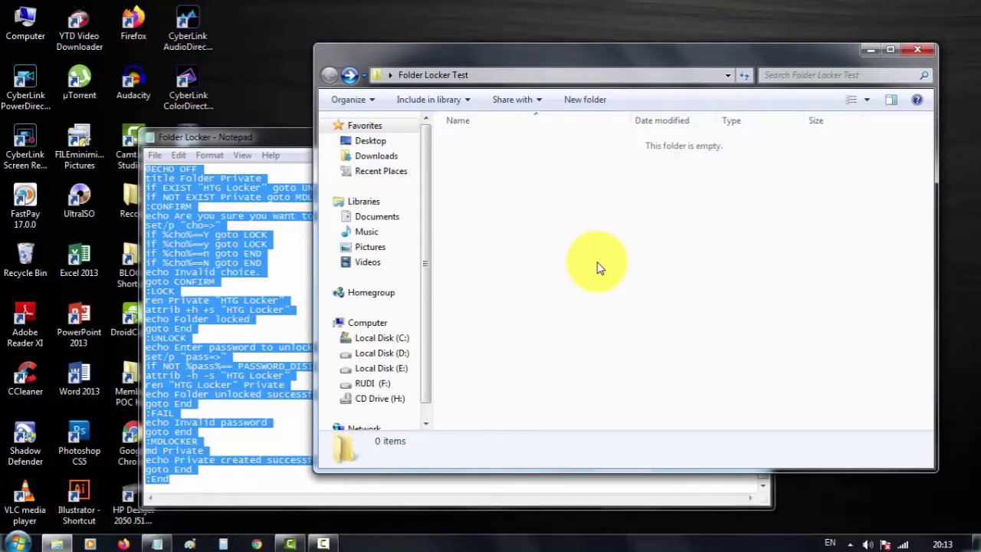
Step: Create a new text document named 'New Text Document' in the folder and open it in Notepad
click(571, 237)
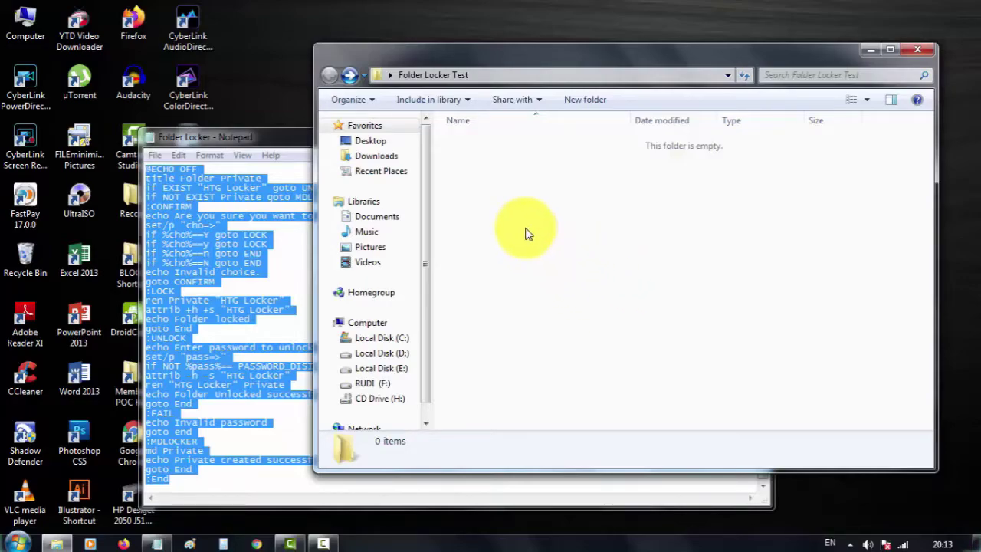
right_click(510, 206)
right_click(477, 188)
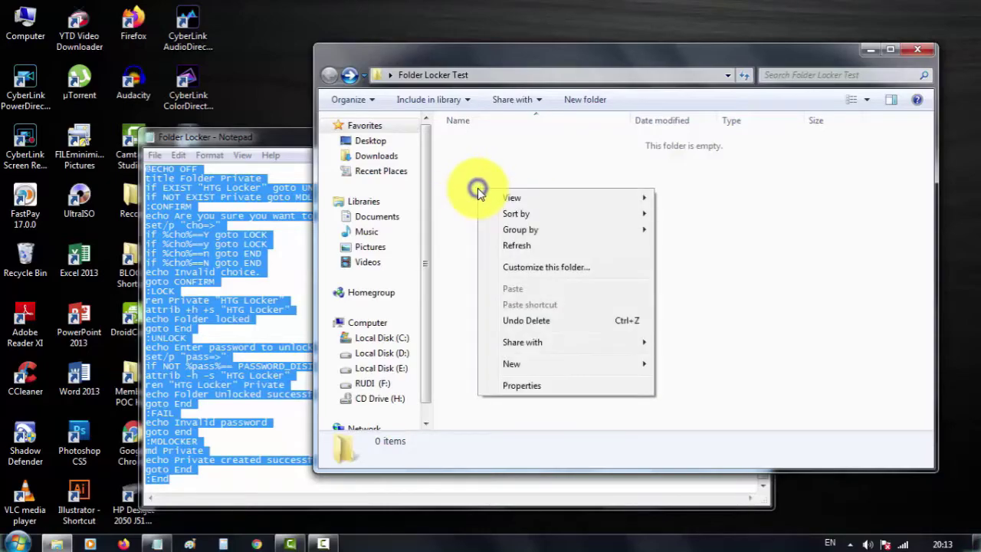
mouse_move(521, 371)
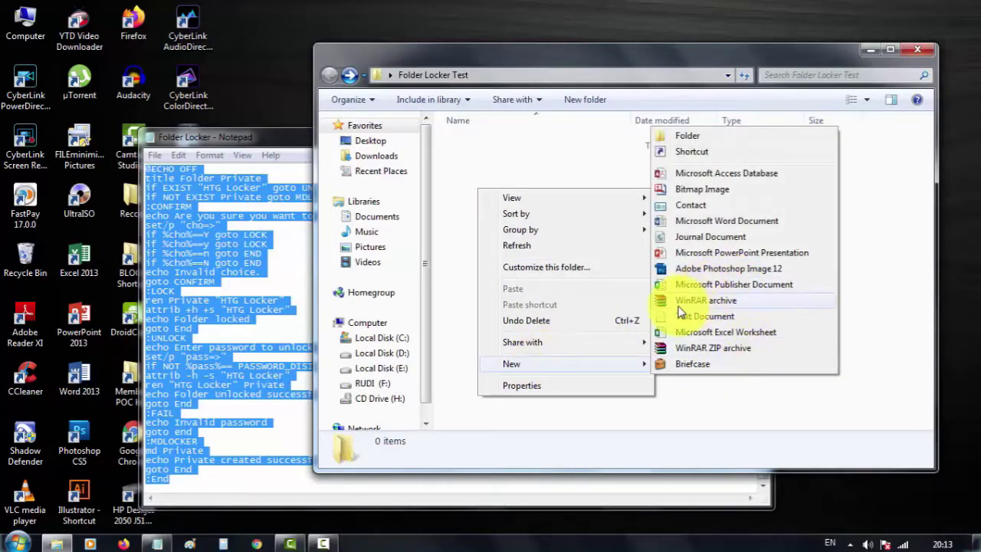
mouse_move(610, 368)
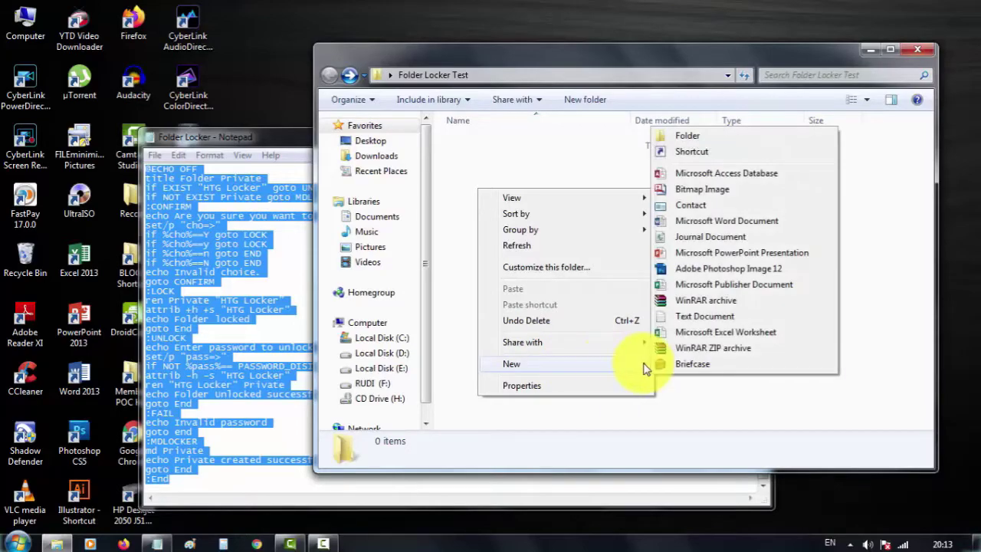
click(697, 320)
key(Return)
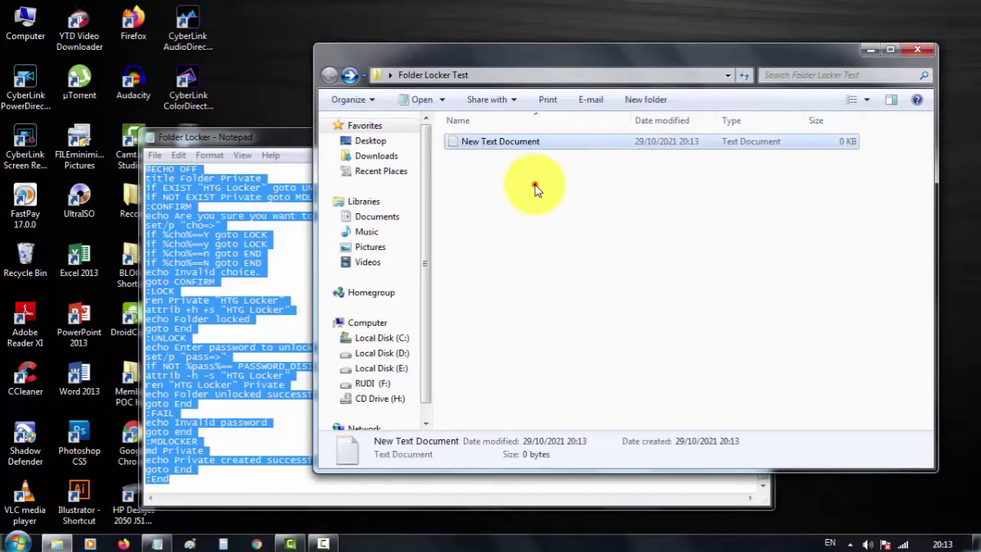
click(532, 181)
double_click(501, 140)
Step: Copy the Folder Locker script and paste it into the new text document
click(255, 143)
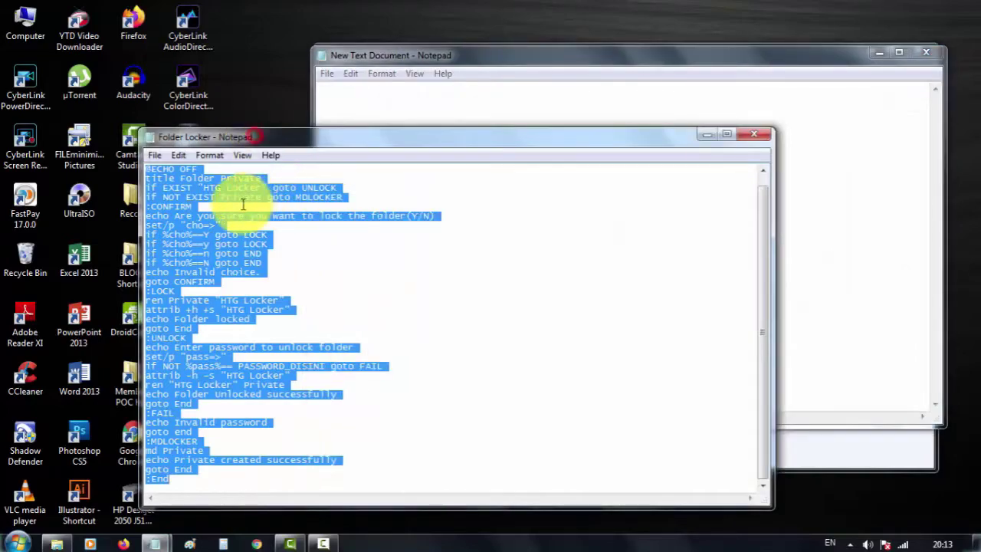
right_click(206, 216)
click(242, 266)
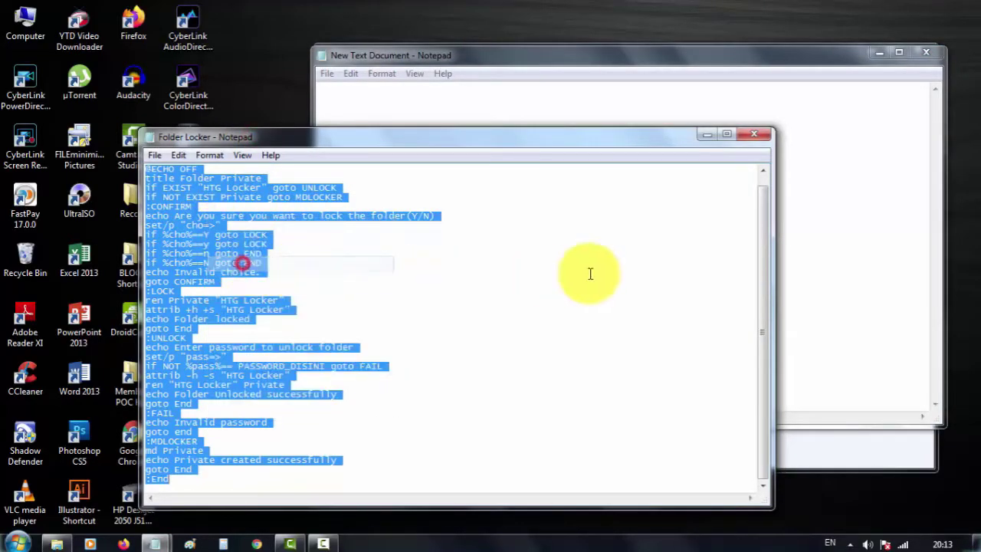
click(807, 234)
right_click(538, 217)
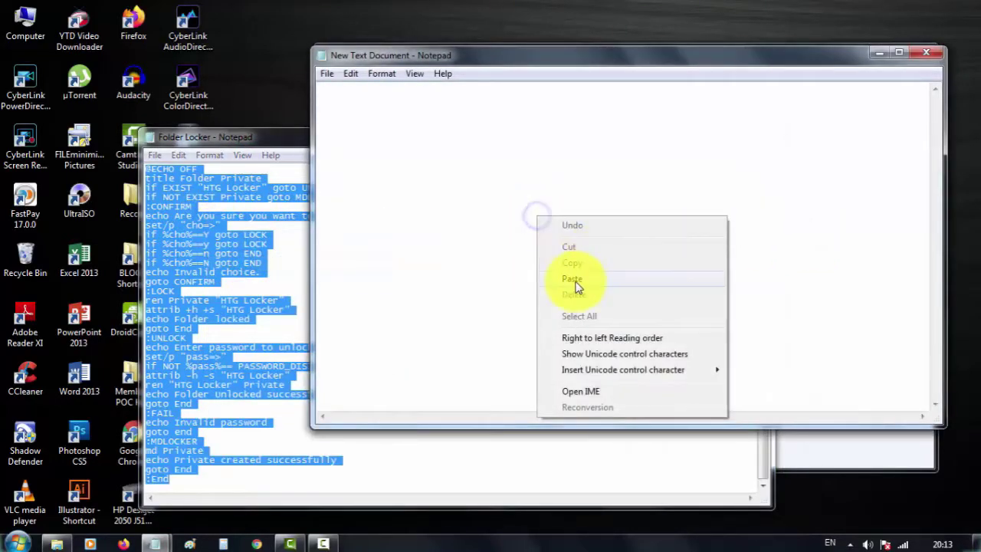
click(573, 278)
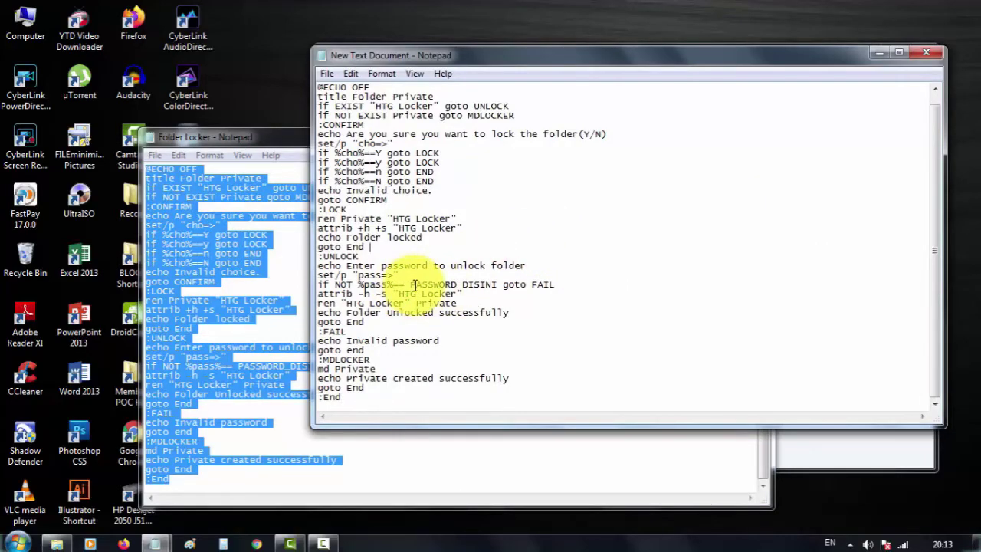
Step: Replace the PASSWORD_DISINI placeholder with the new password, keeping goto FAIL on that line
drag(410, 284, 498, 284)
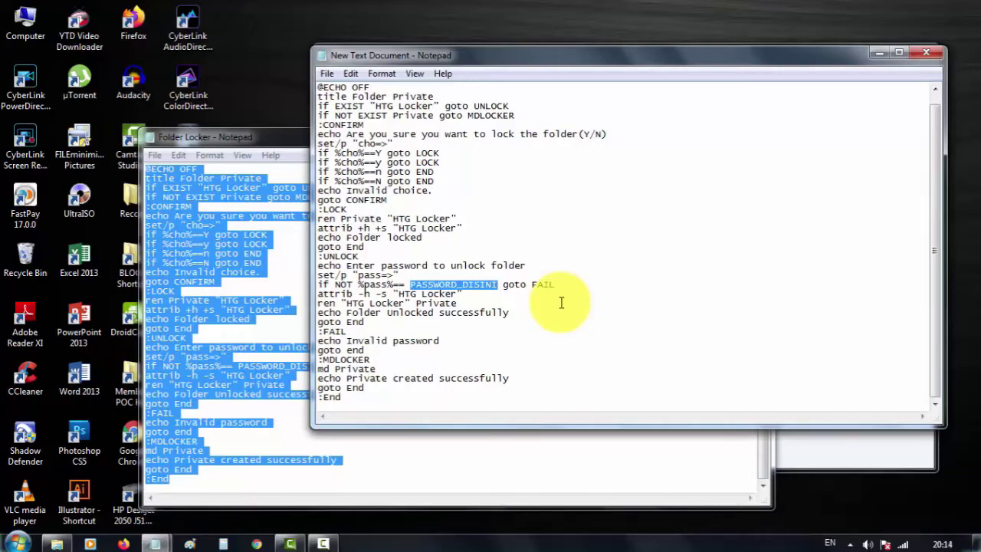
text(222)
key(Return)
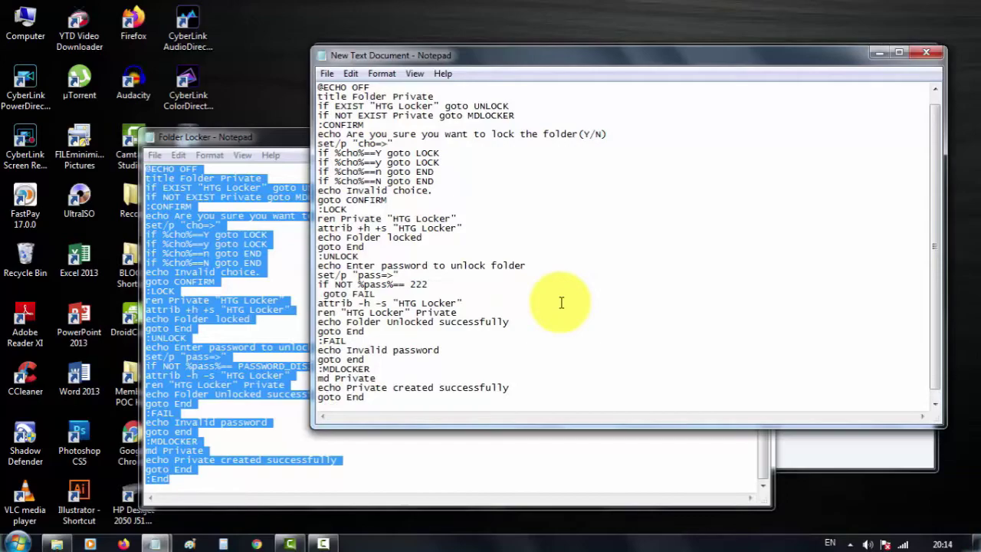
key(BackSpace)
Step: Save the script as Locker.bat with type All Files, then close Notepad
click(552, 266)
click(328, 76)
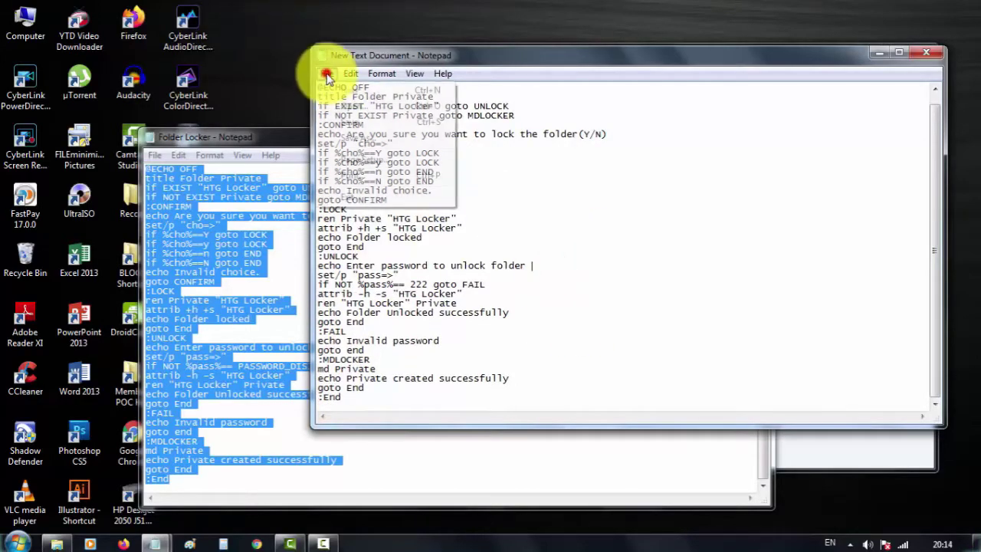
click(330, 77)
click(329, 77)
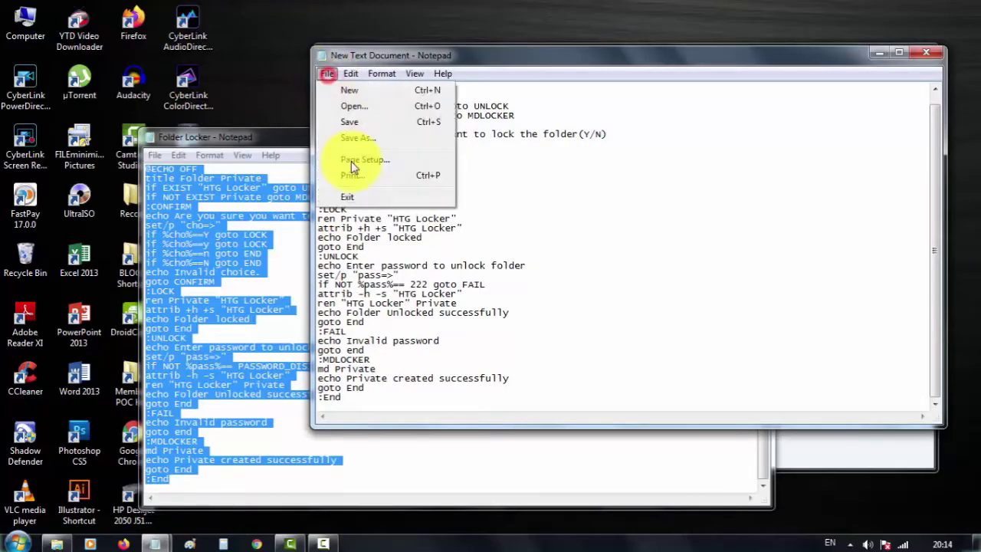
click(351, 138)
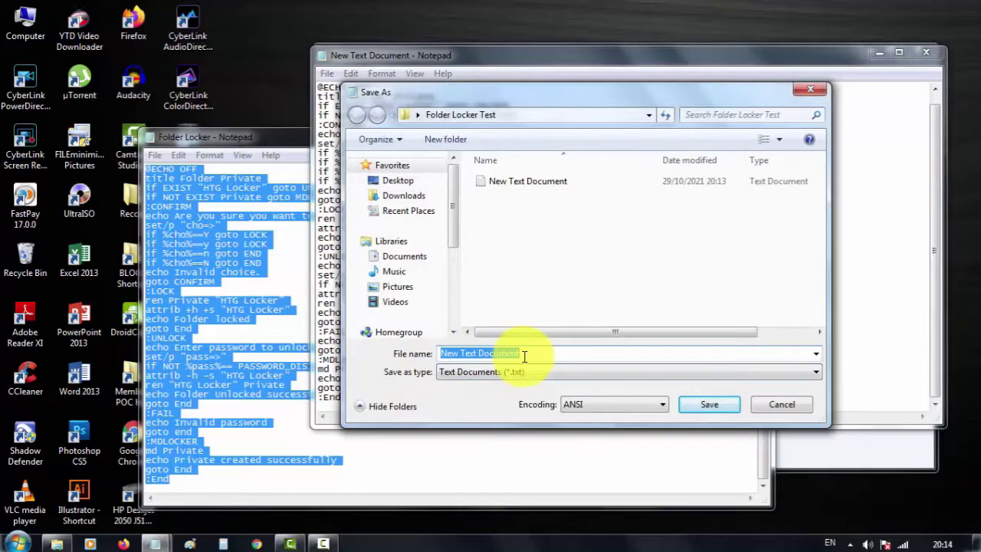
text(Locker.)
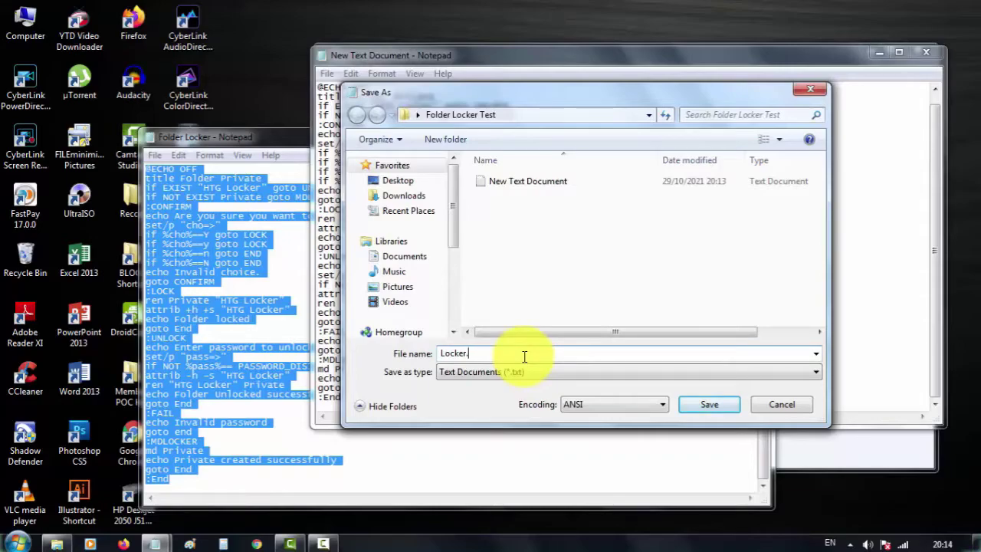
text(bat)
click(511, 371)
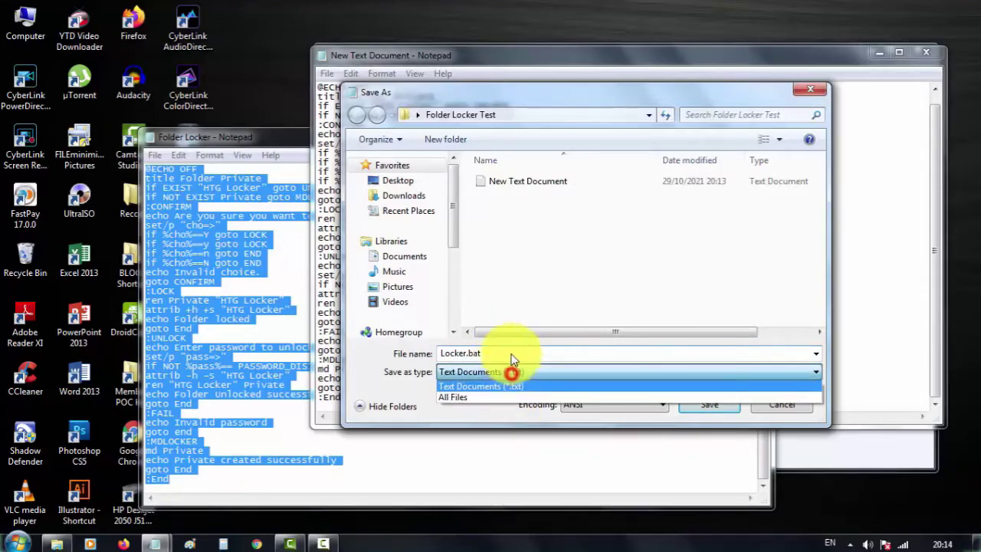
click(446, 397)
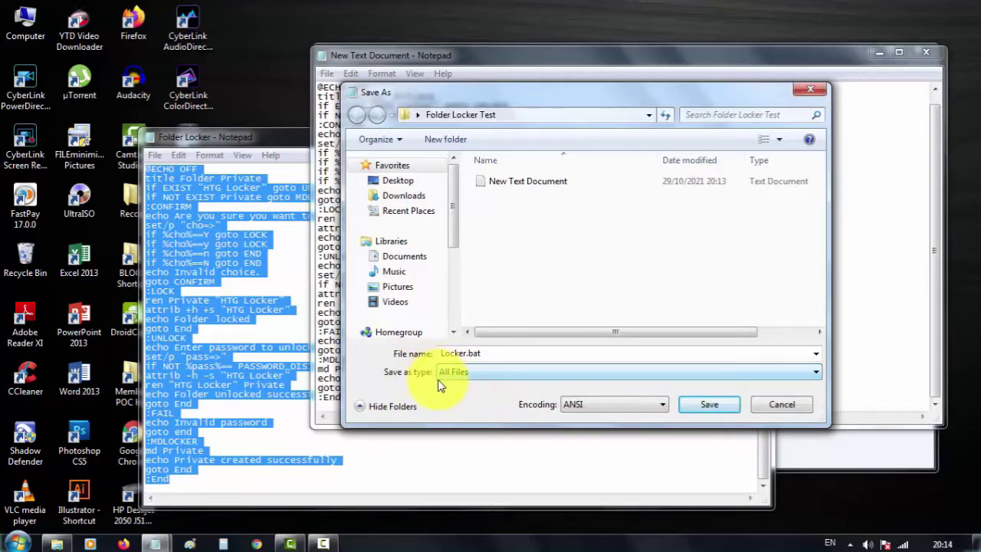
click(697, 406)
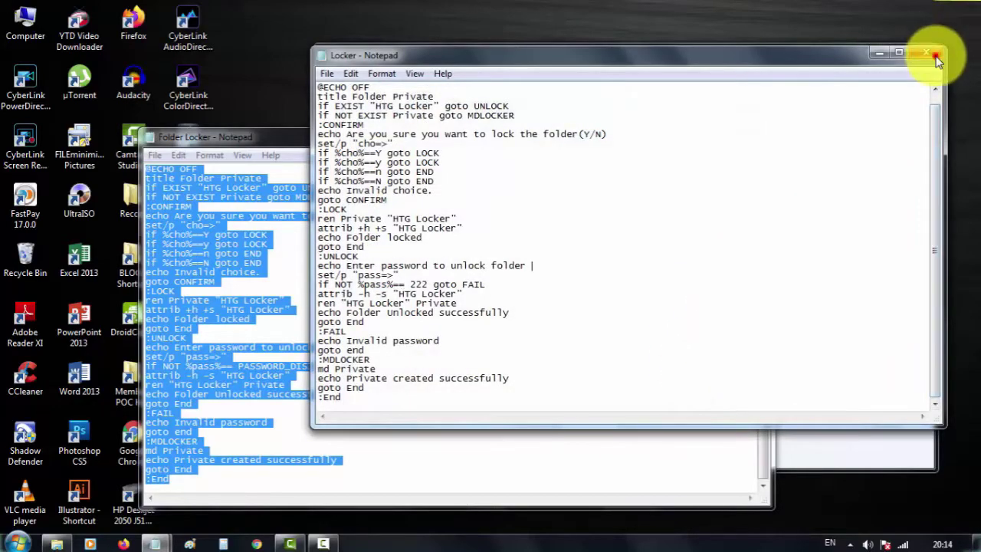
click(932, 53)
Step: Delete the leftover New Text Document to the Recycle Bin
click(831, 254)
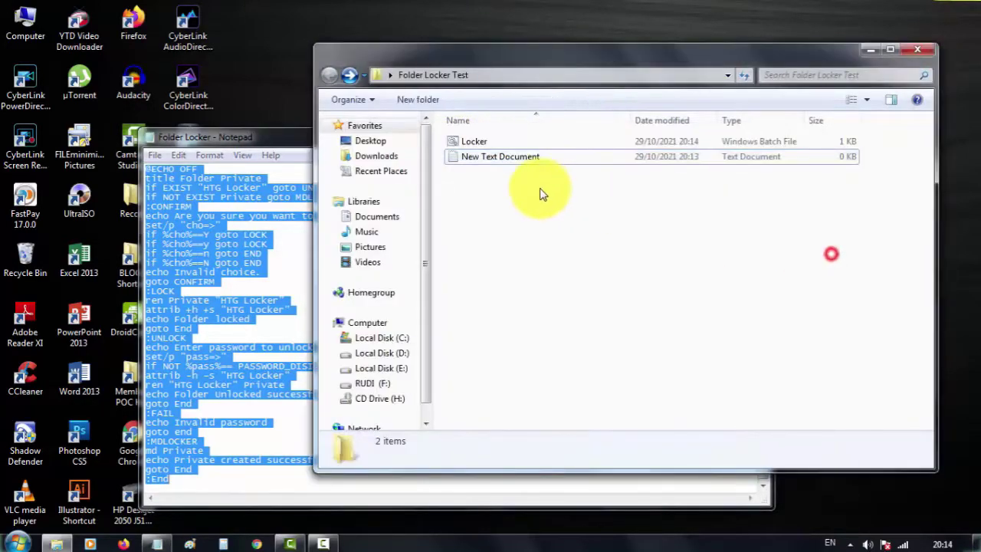
right_click(498, 157)
click(540, 450)
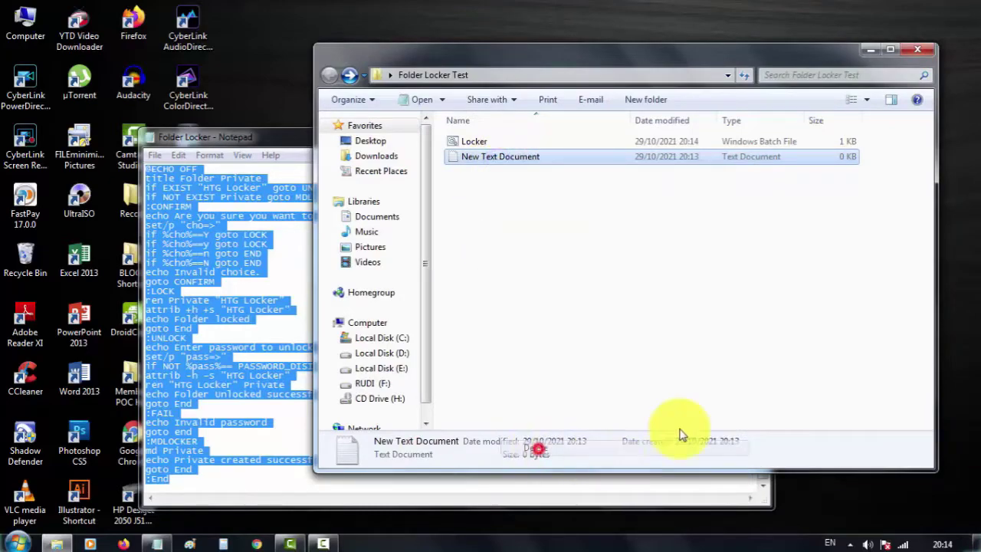
click(545, 332)
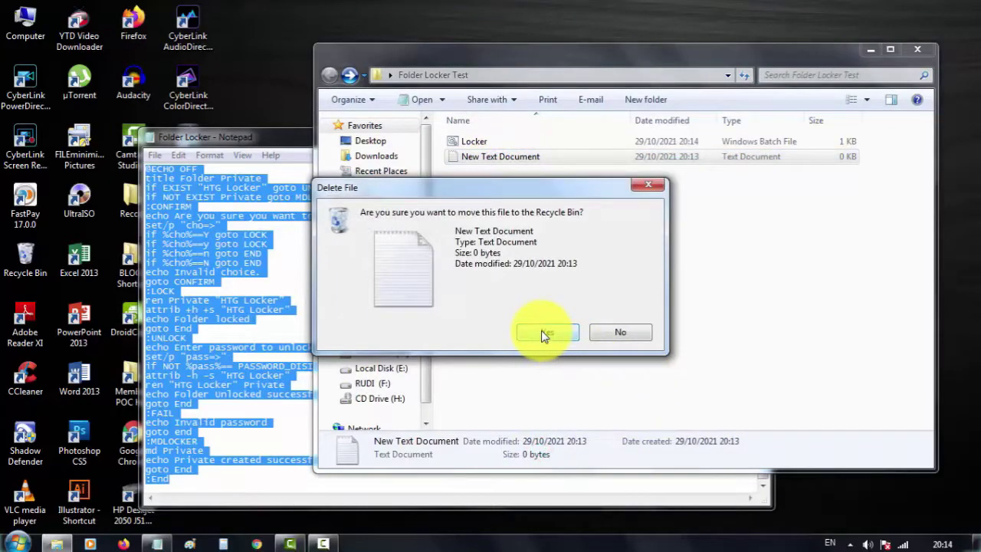
click(681, 348)
Step: Run Locker with the password to unlock Private, view its contents, then return to Folder Locker Test
click(495, 144)
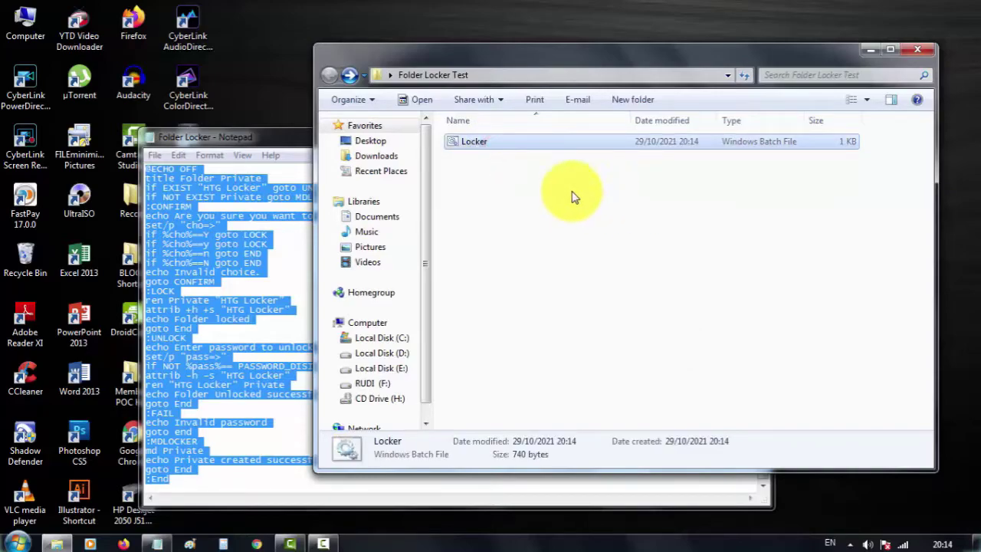
double_click(481, 140)
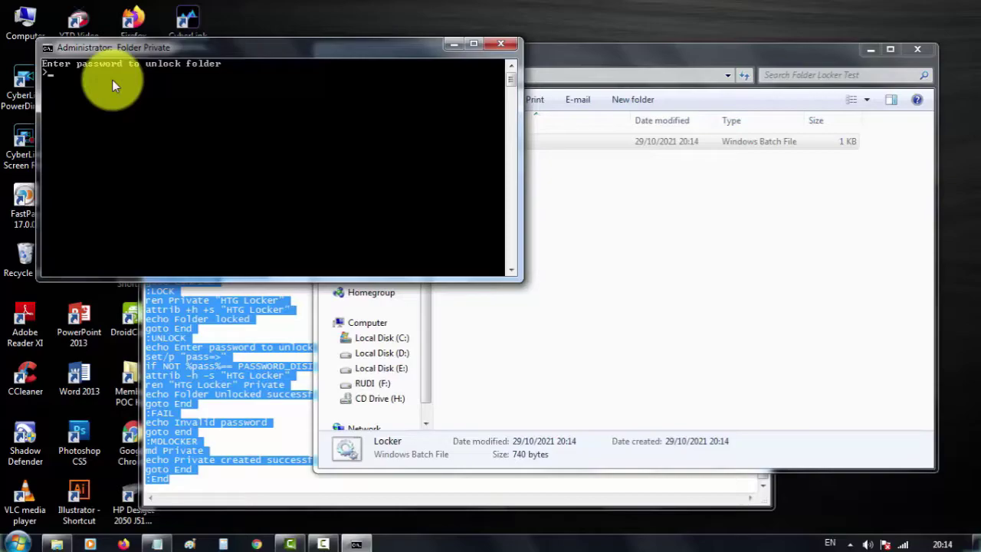
text(123)
key(Return)
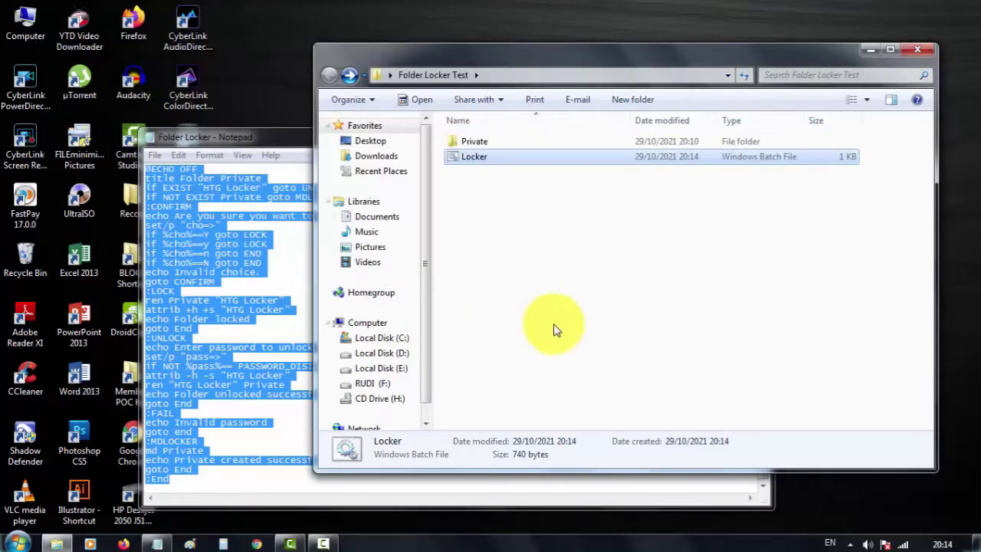
click(584, 308)
double_click(497, 144)
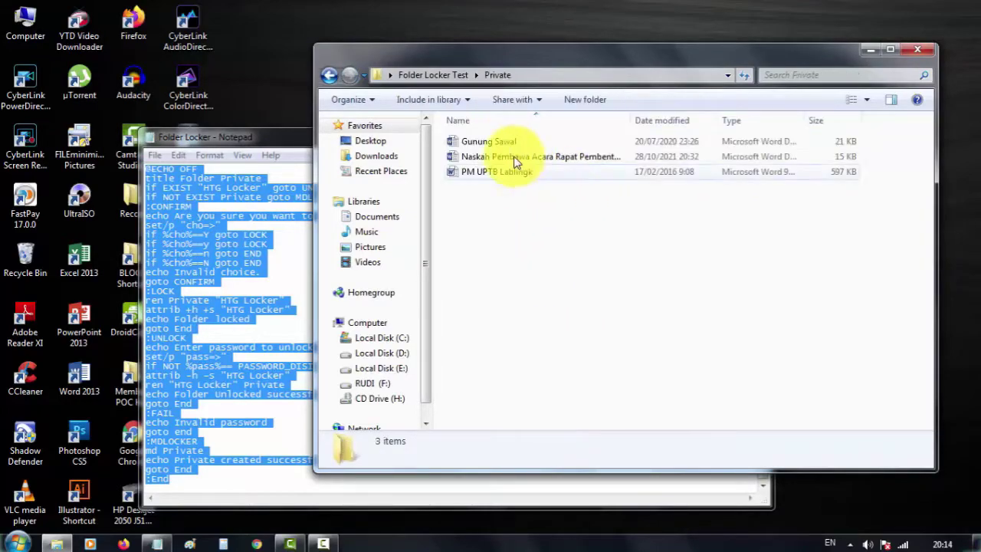
click(329, 75)
click(245, 136)
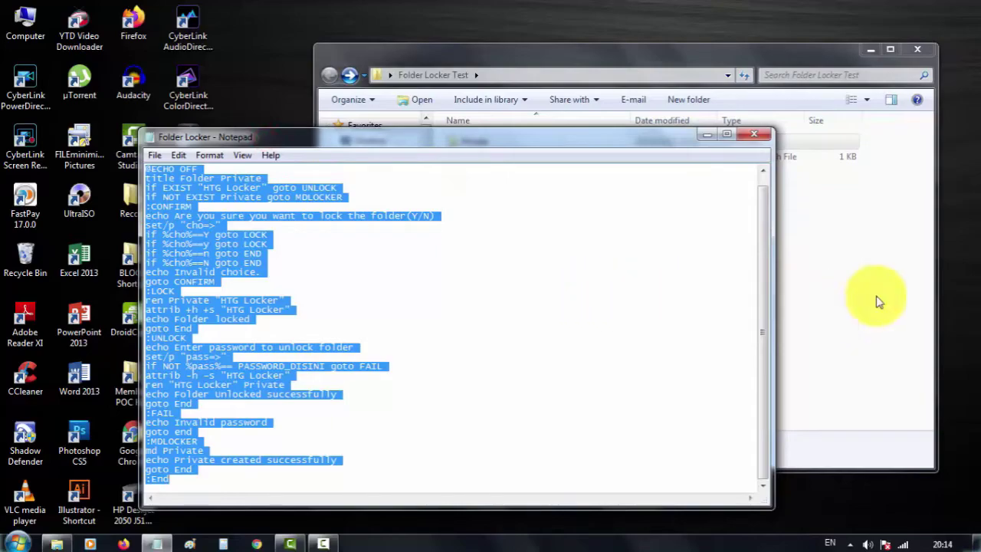
Step: Bring the Folder Locker Test Explorer window to the front
click(816, 237)
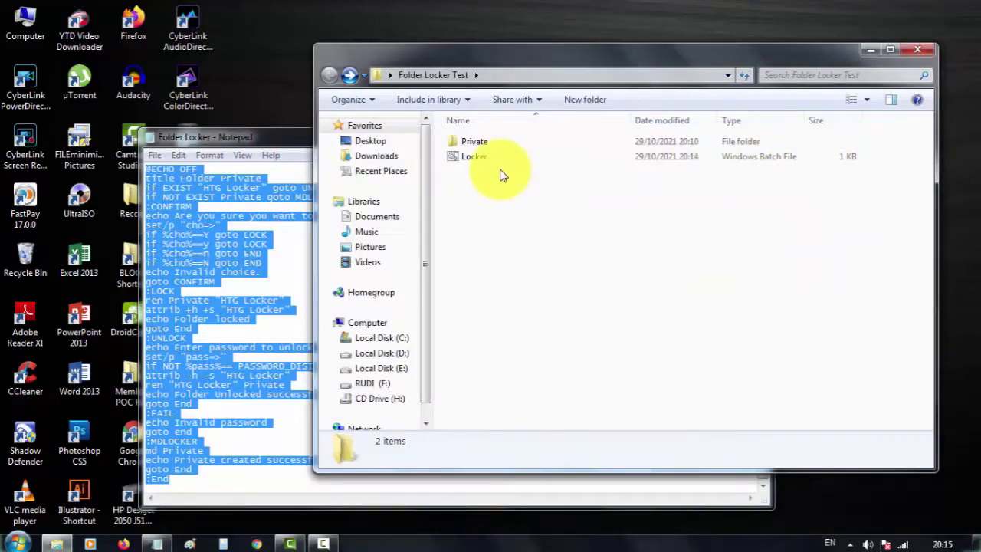